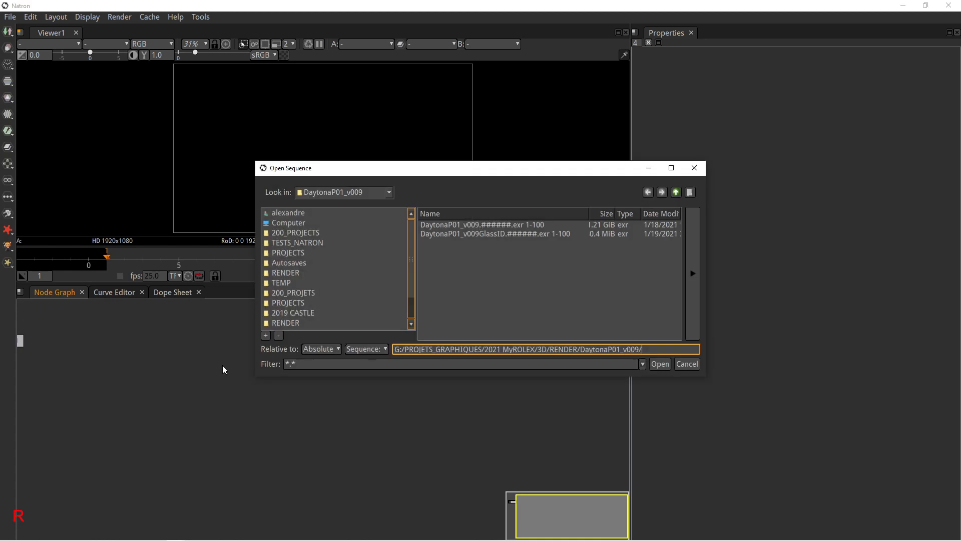
Import the DaytonaP01_v009.######.exr sequence and extract its EXR layers into separate nodes.
click(488, 223)
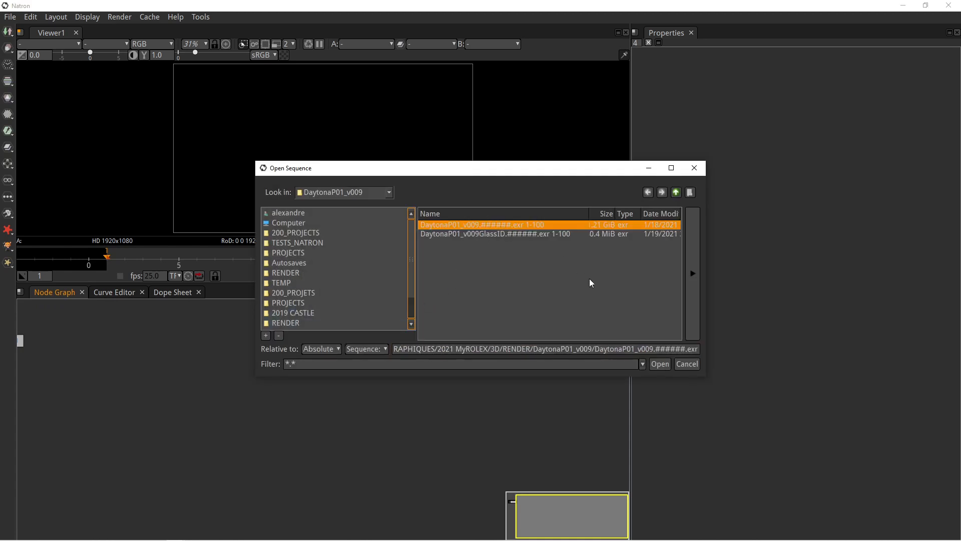
click(660, 364)
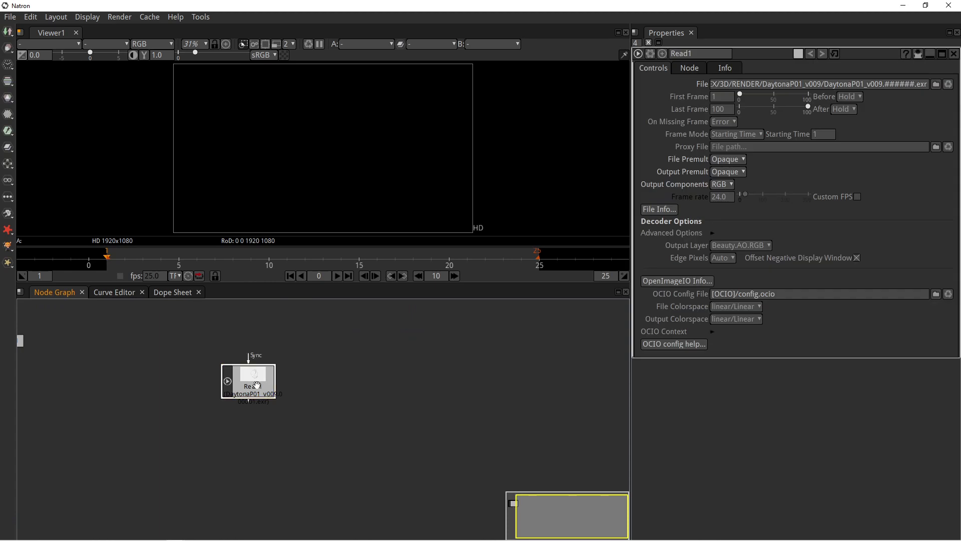
click(206, 19)
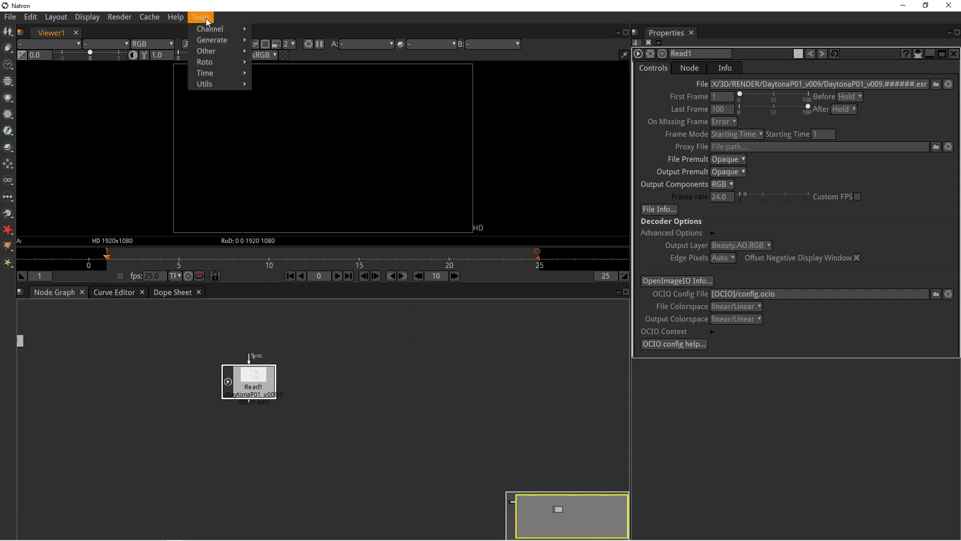
mouse_move(221, 29)
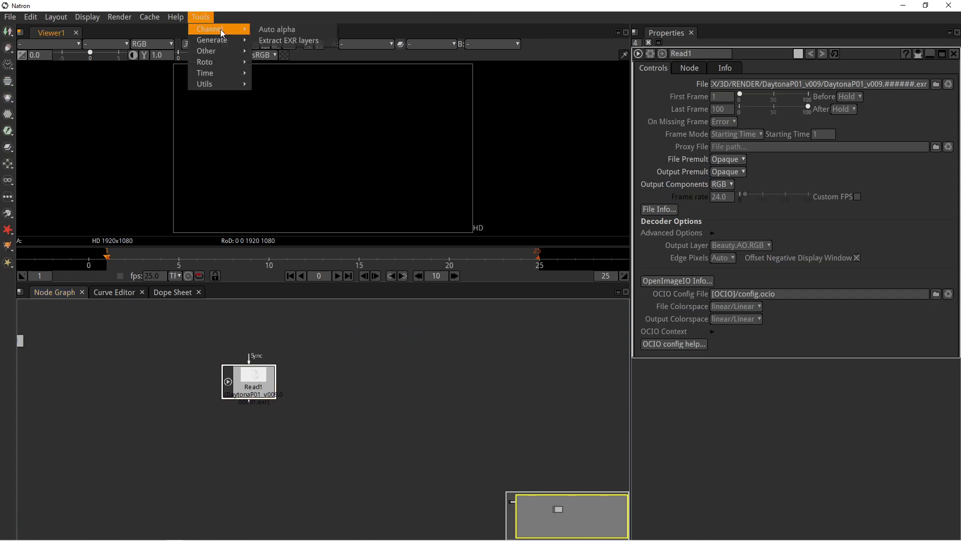
click(273, 40)
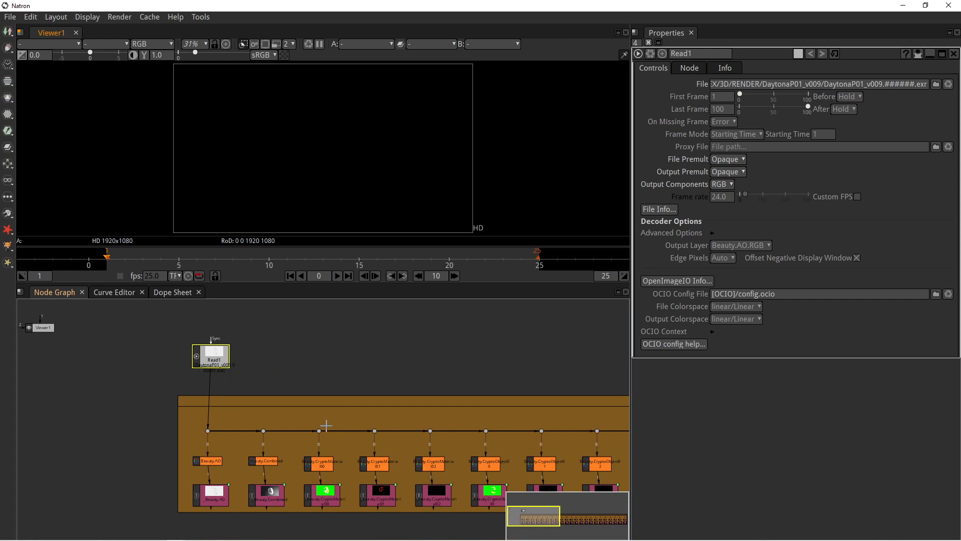
Move the _Beauty.CryptoMaterial00 stamp below the backdrop and return it to its row.
drag(326, 426, 221, 353)
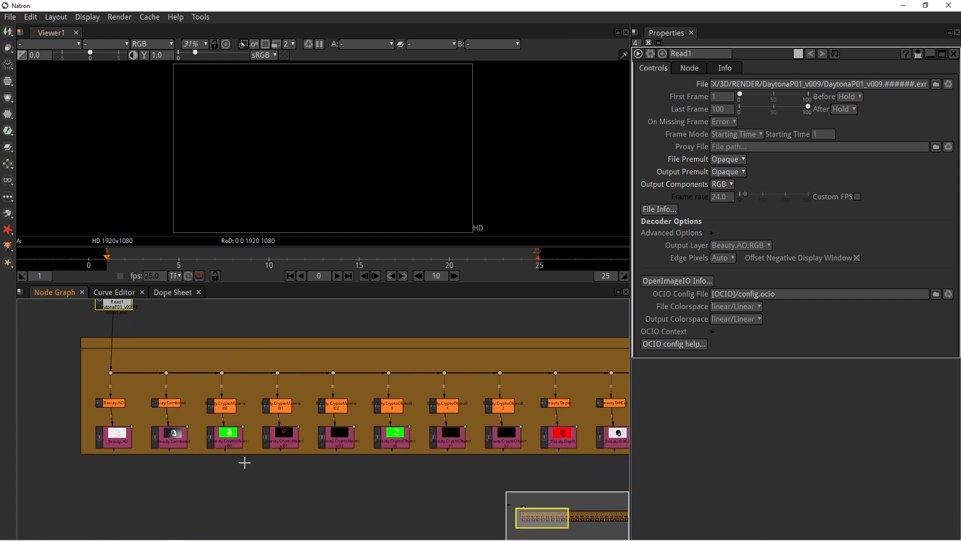
click(231, 436)
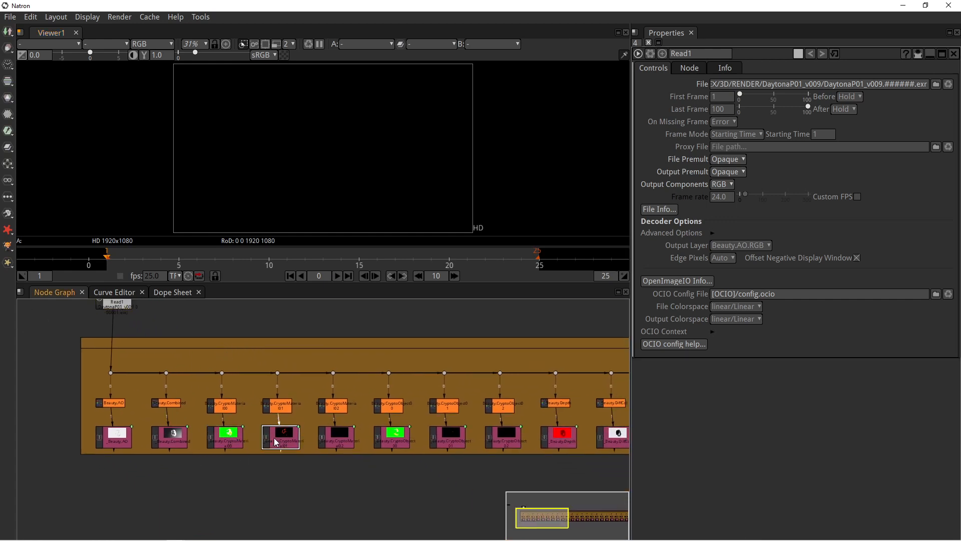
drag(239, 443, 238, 492)
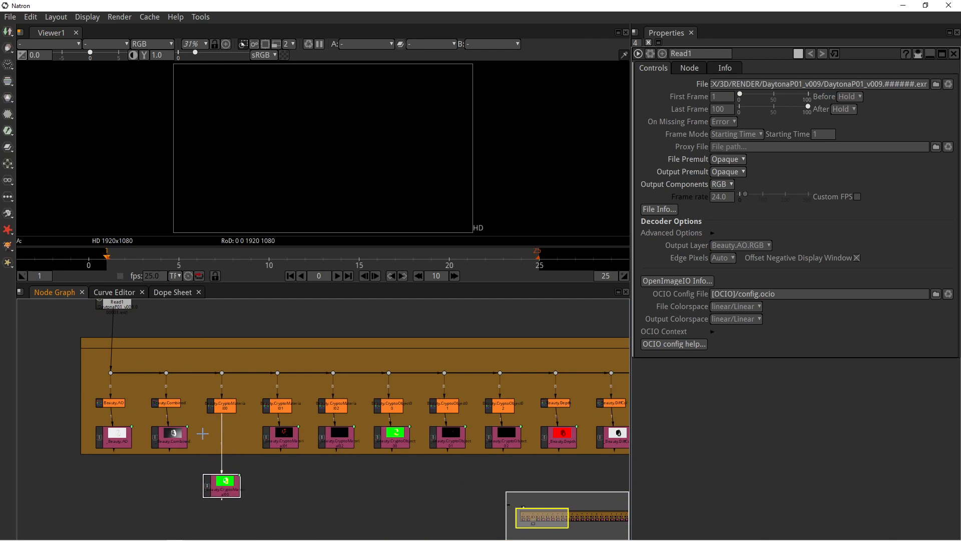
drag(223, 480, 221, 437)
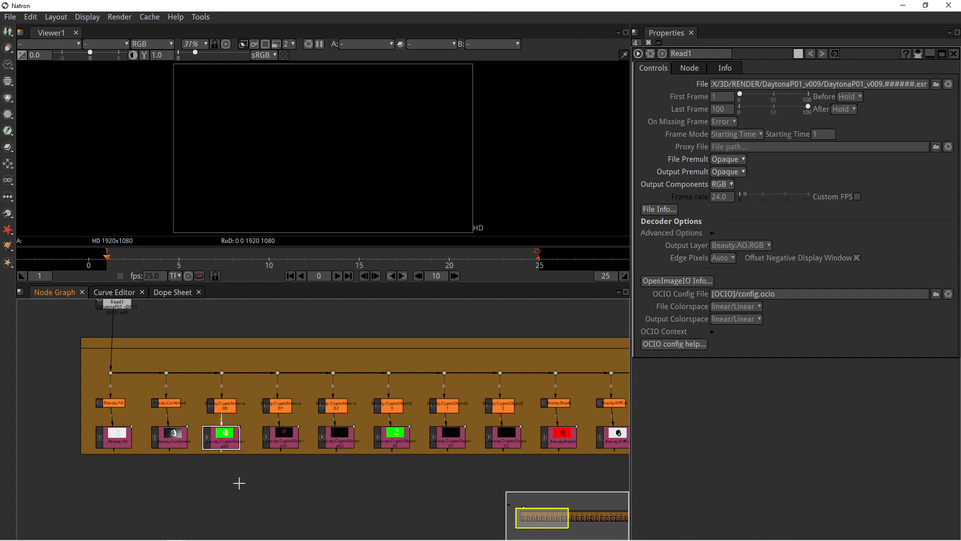
Add a dot and a Postage Stamp node in the empty area below the extracted layers.
drag(252, 504, 193, 440)
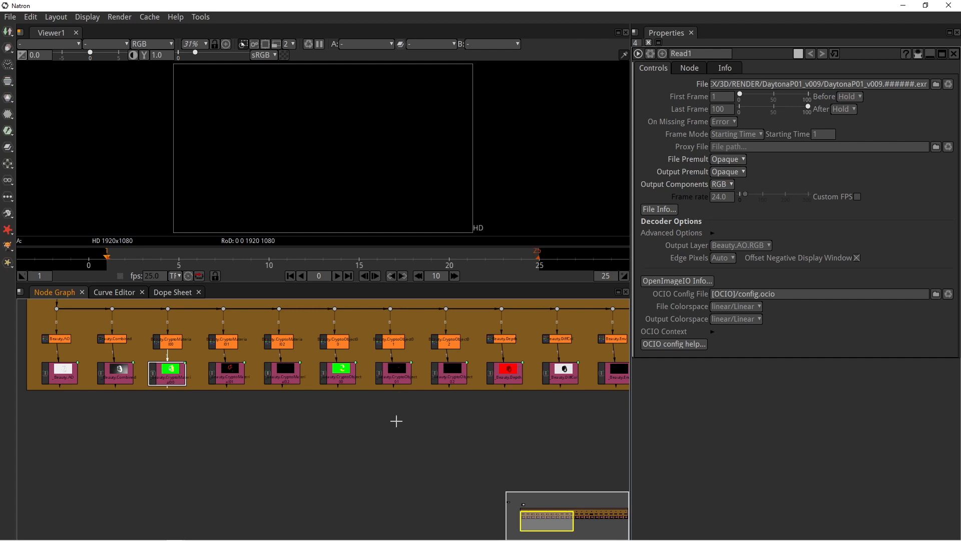
click(318, 465)
click(198, 18)
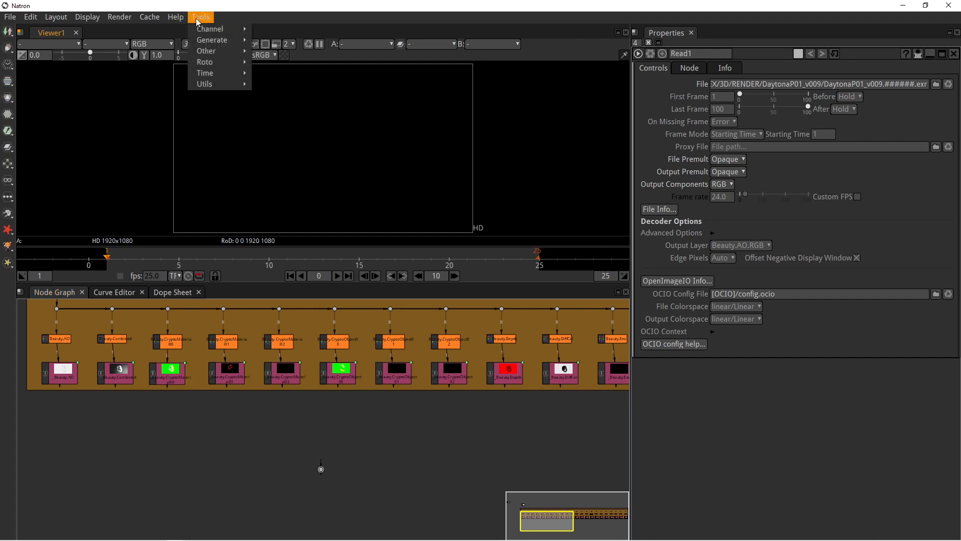
mouse_move(221, 40)
click(275, 40)
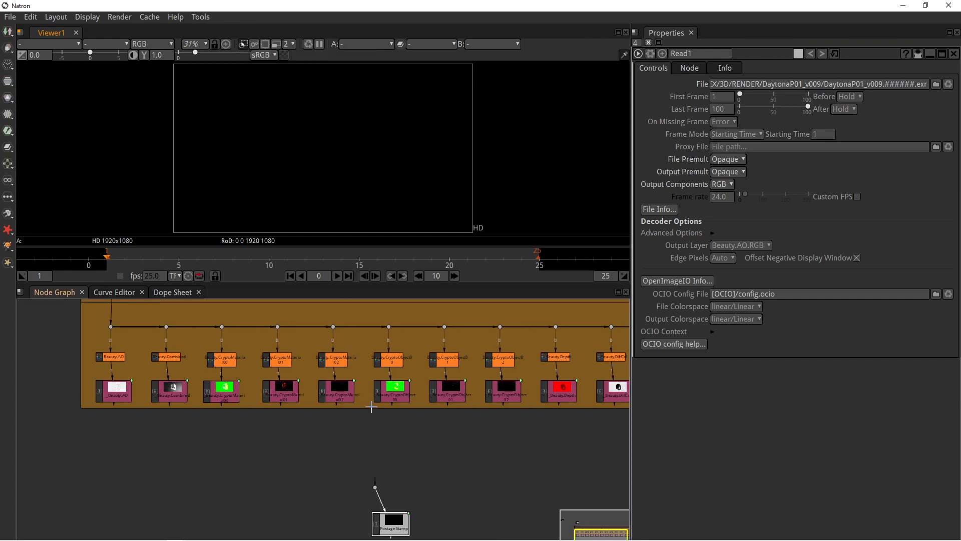
click(299, 505)
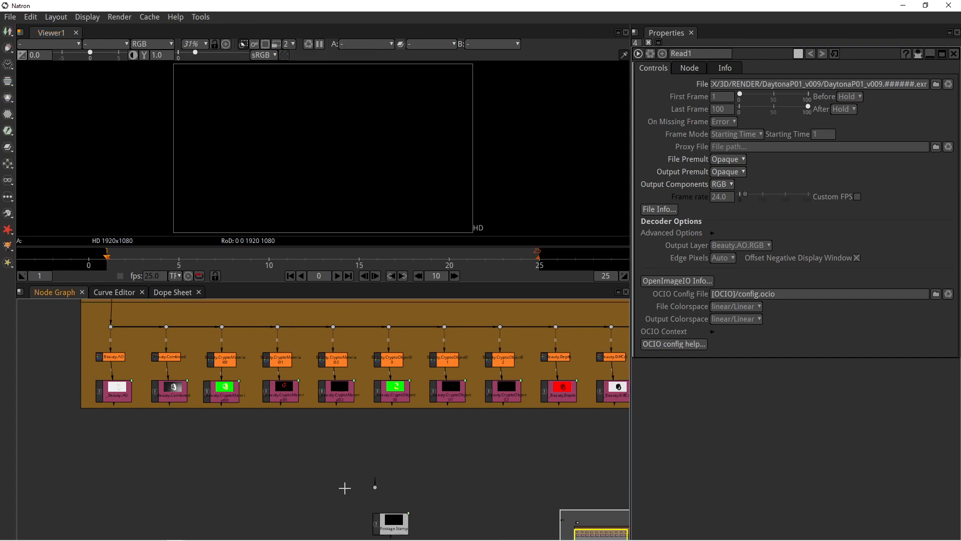
Reconnect the new Postage Stamp node to _Beauty.Combined.
click(386, 521)
click(32, 18)
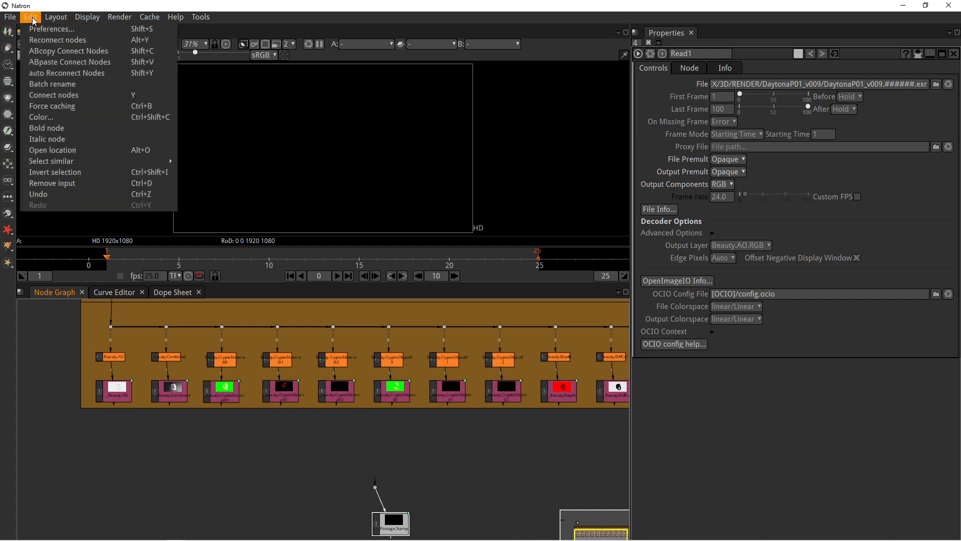
click(51, 42)
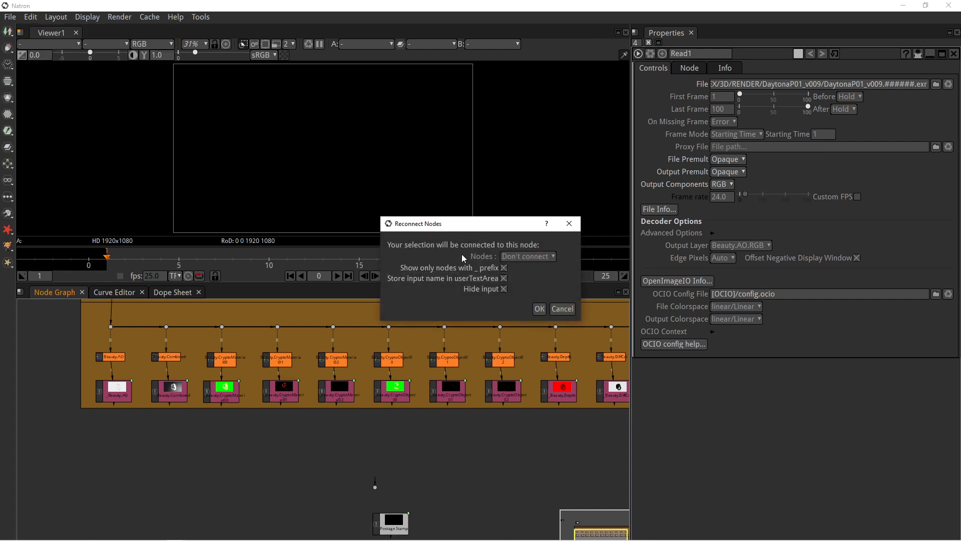
click(527, 254)
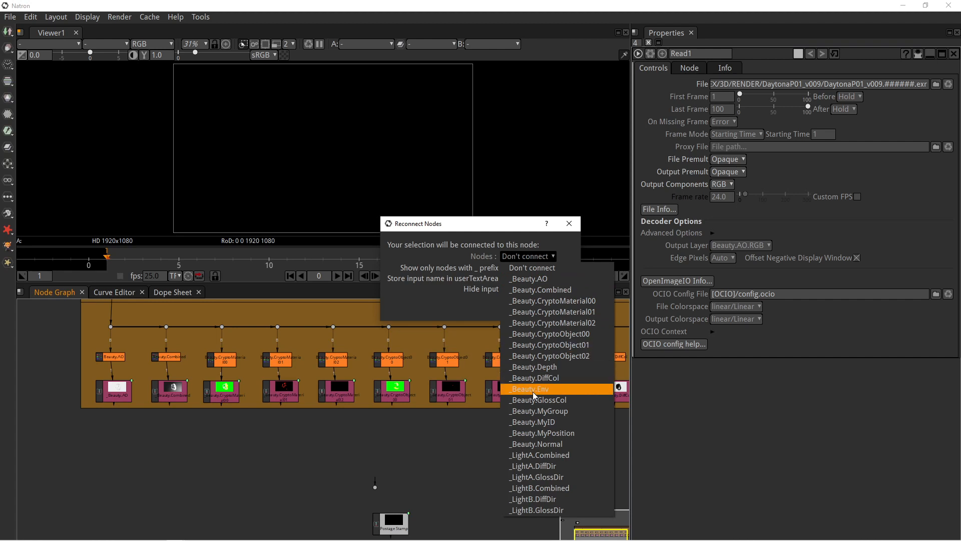
click(546, 293)
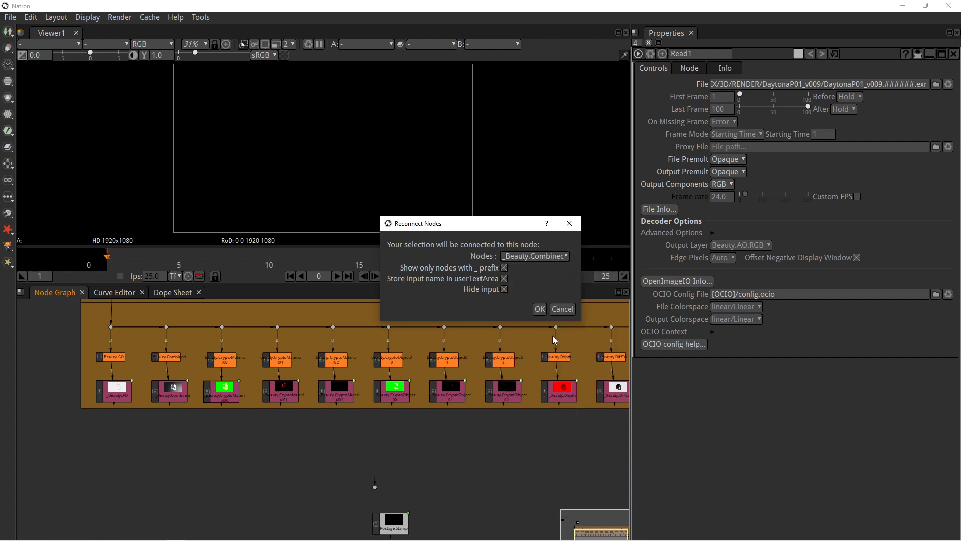
click(540, 309)
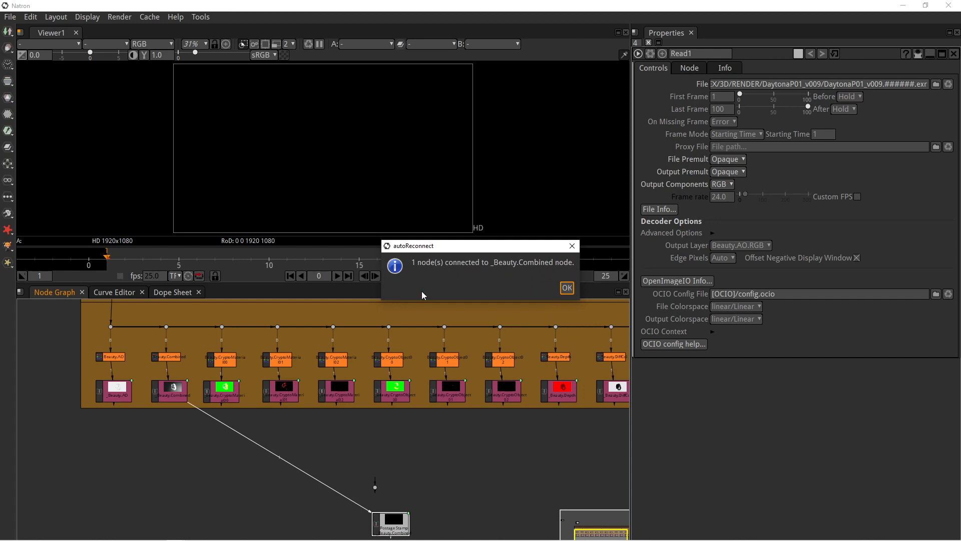
click(567, 287)
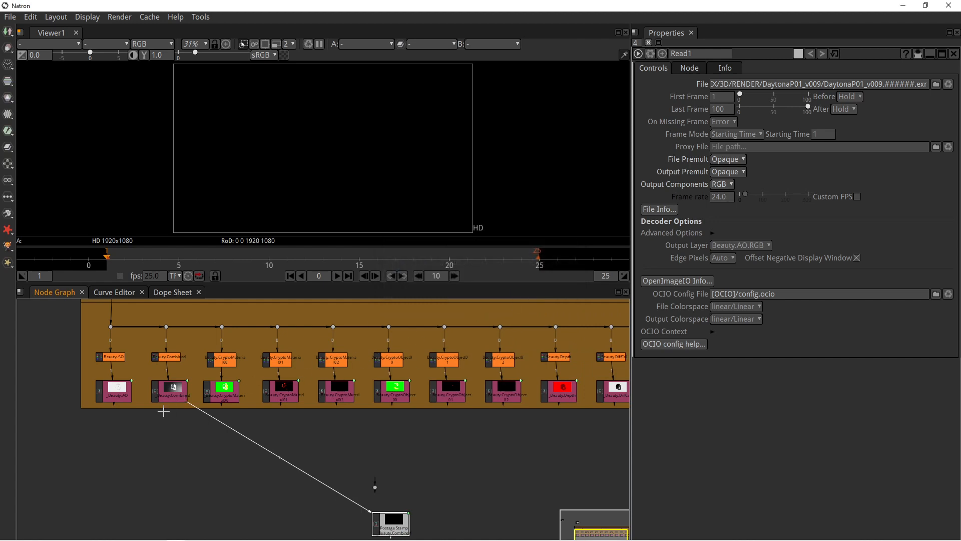
Shift the Postage Stamp node to the left in the graph and append a Blur and a Grade node below it.
scroll(165, 406, up, 3)
scroll(175, 399, up, 4)
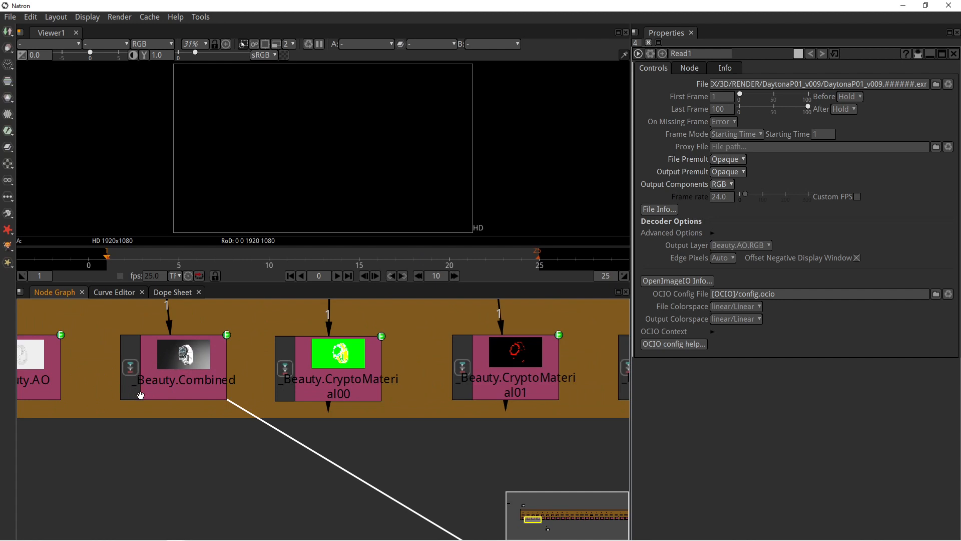
scroll(140, 393, down, 7)
drag(238, 453, 215, 429)
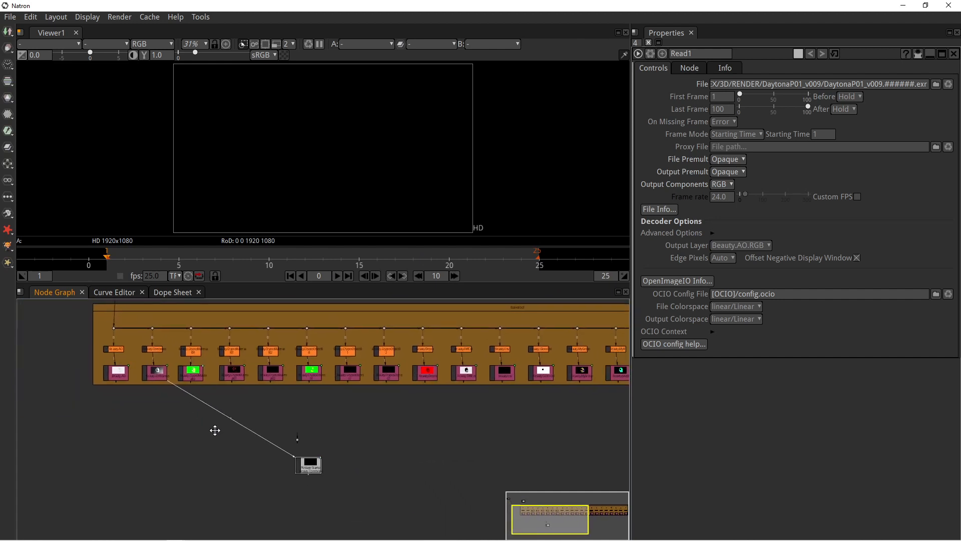
drag(310, 466, 260, 471)
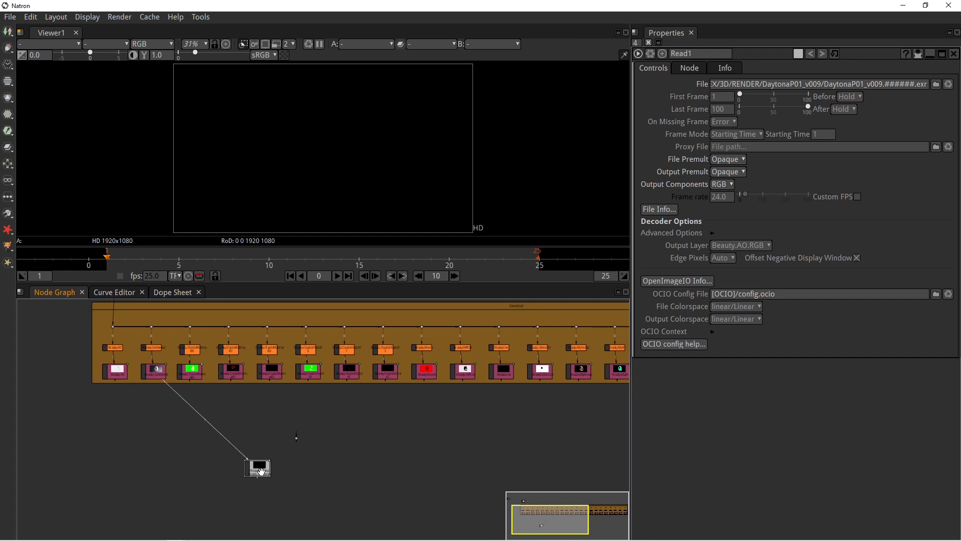
key(b)
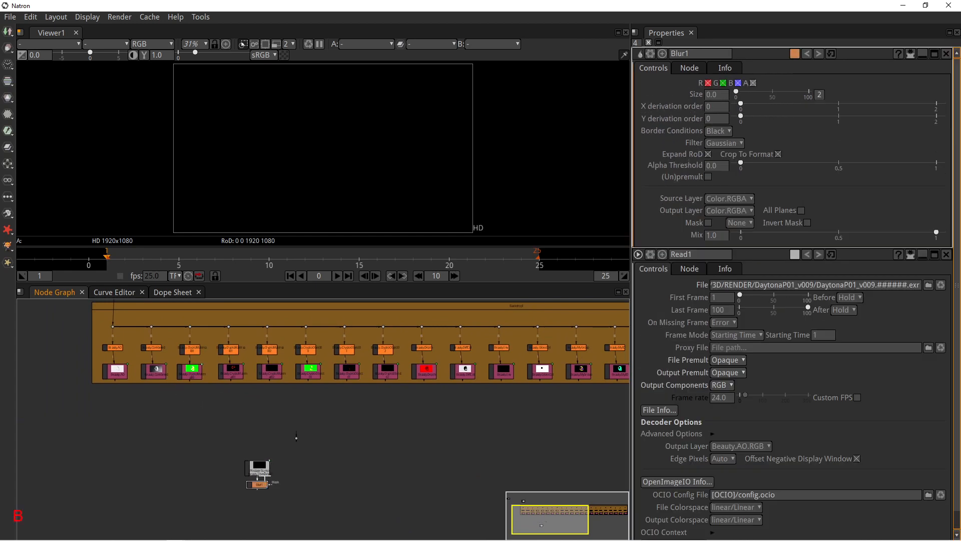
key(g)
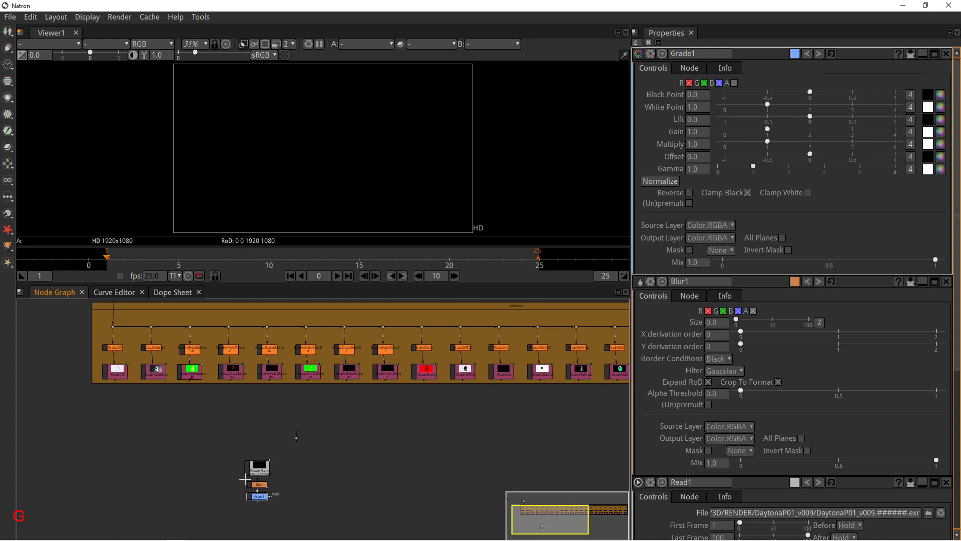
Copy the Postage Stamp, Blur and Grade nodes and paste the duplicates beside the originals.
drag(309, 498, 256, 428)
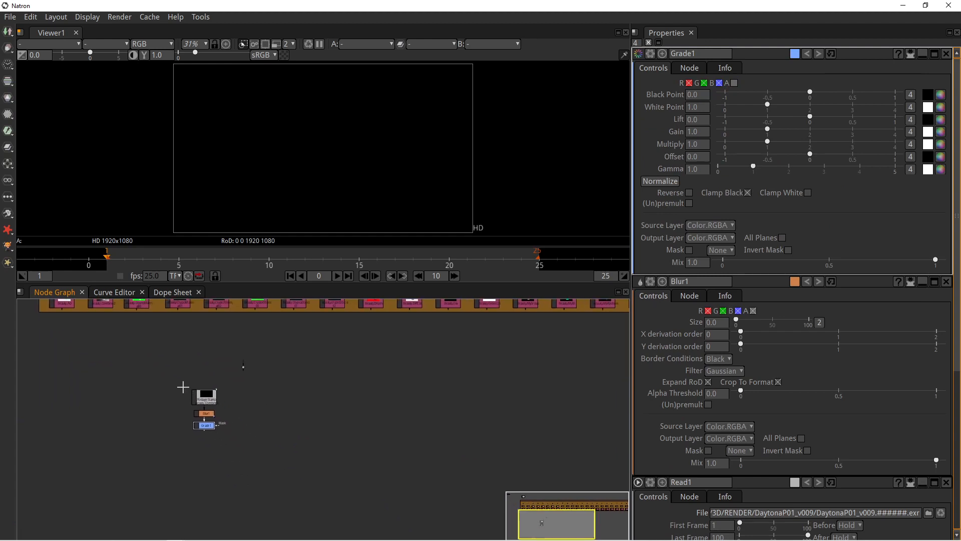
drag(183, 387, 248, 455)
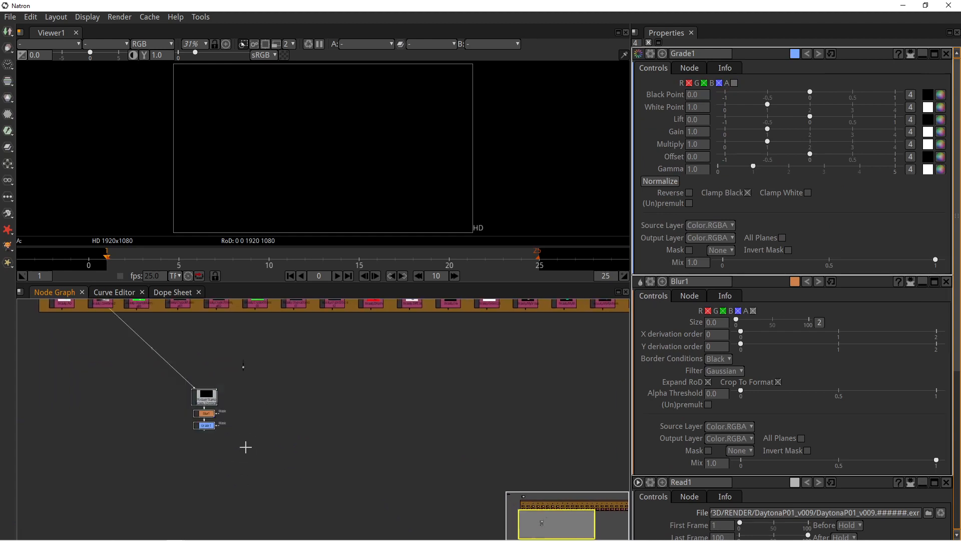
key(ctrl)
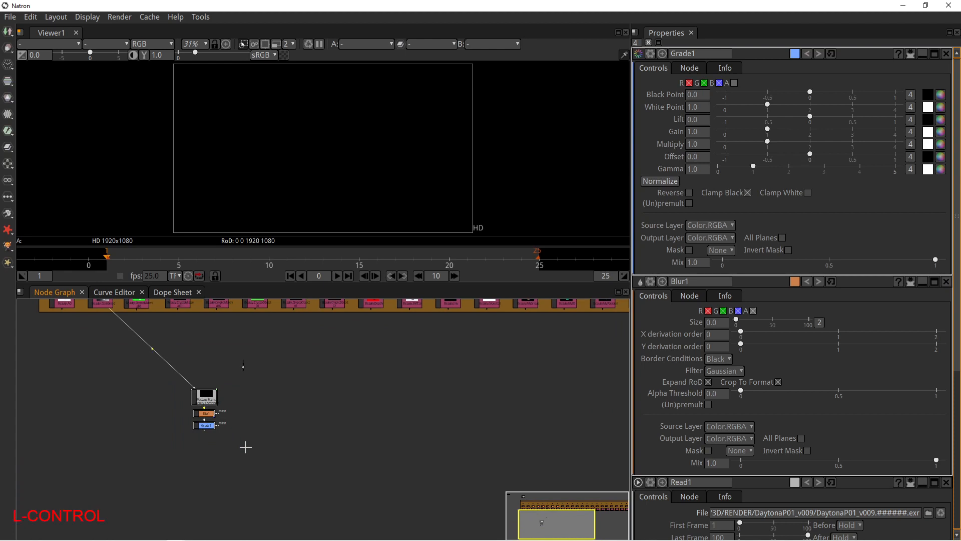
click(280, 434)
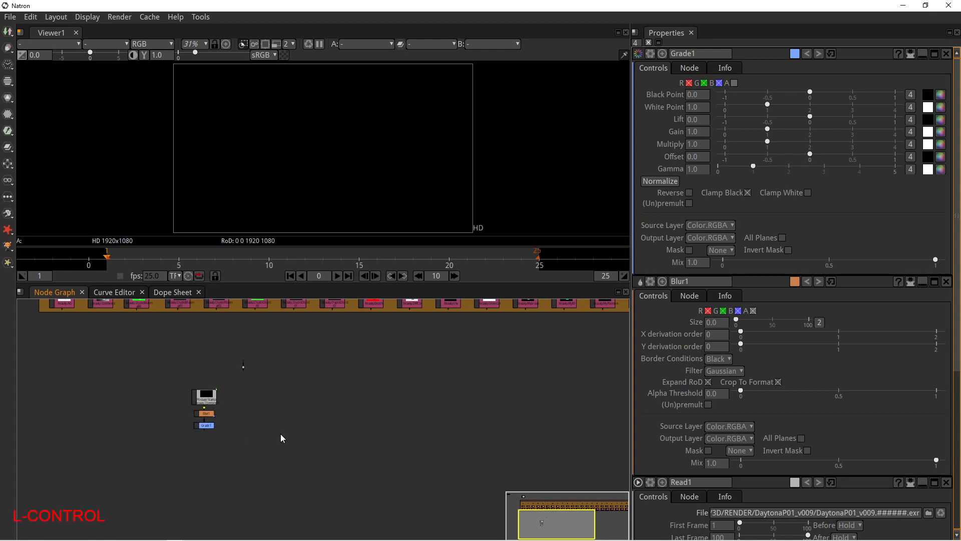
key(ctrl+v)
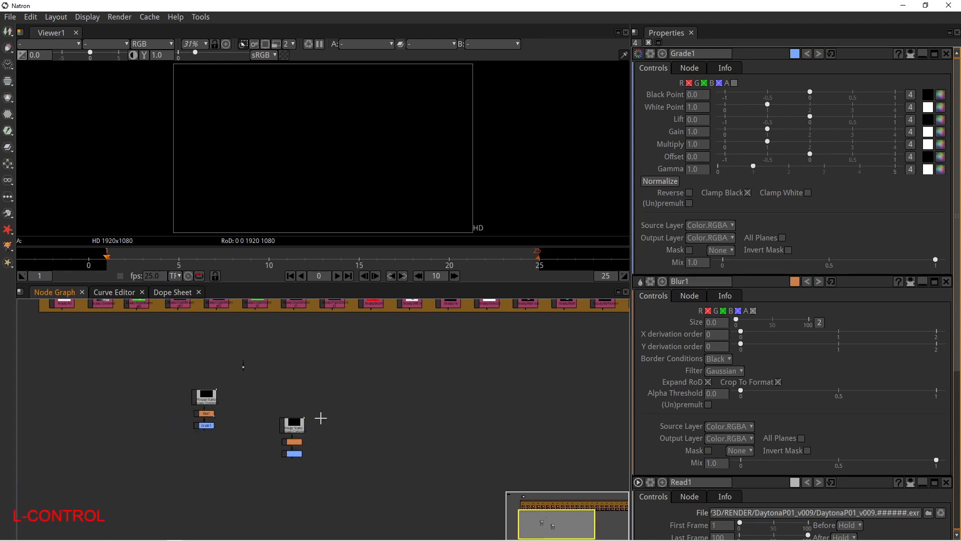
Automatically reconnect the pasted Postage Stamp, Blur and Grade group to its stored input.
click(295, 422)
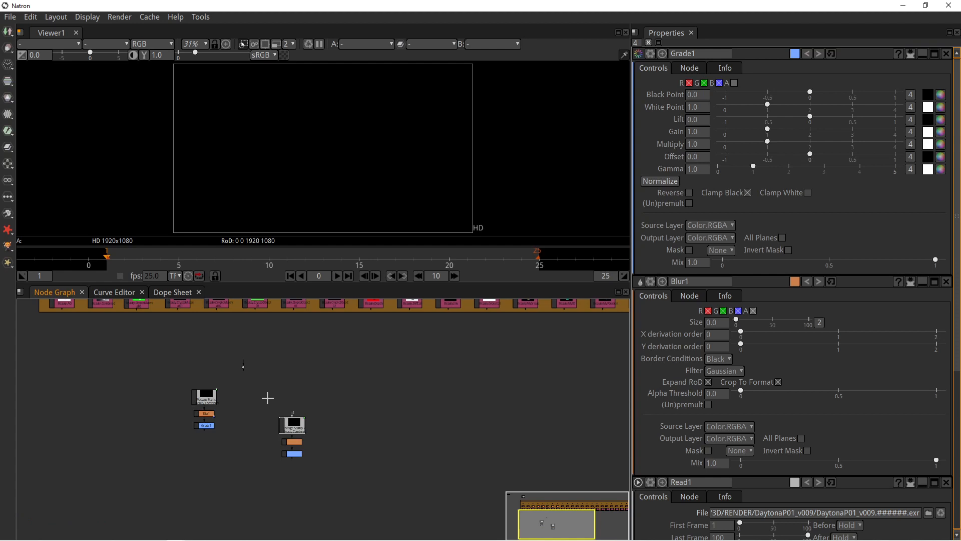
drag(259, 399, 326, 467)
click(36, 17)
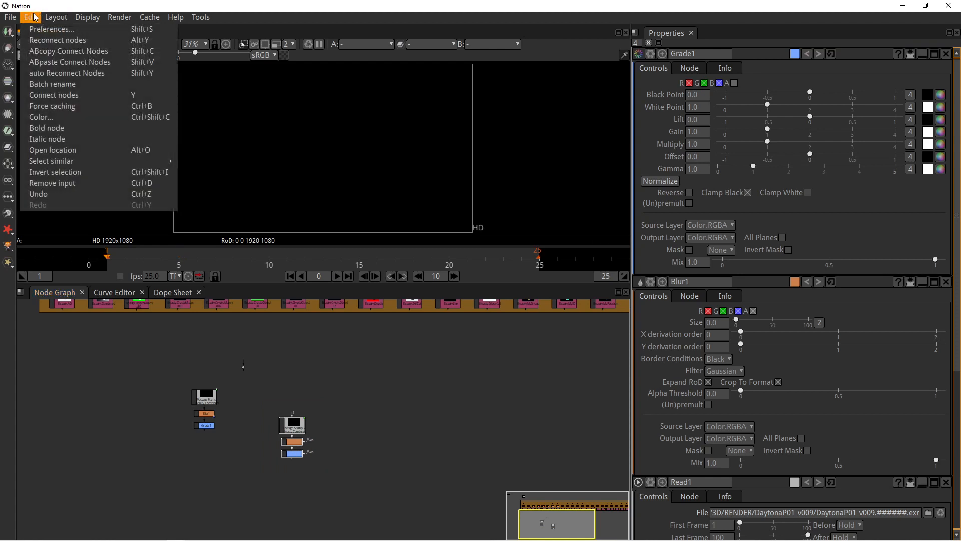
click(71, 74)
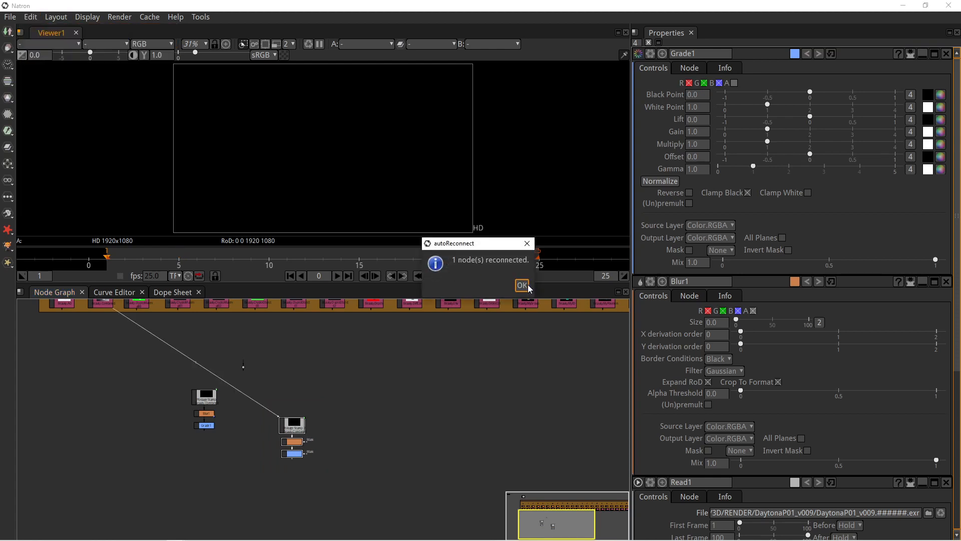
Open the properties of the pasted Postage Stamp node.
drag(324, 414, 399, 451)
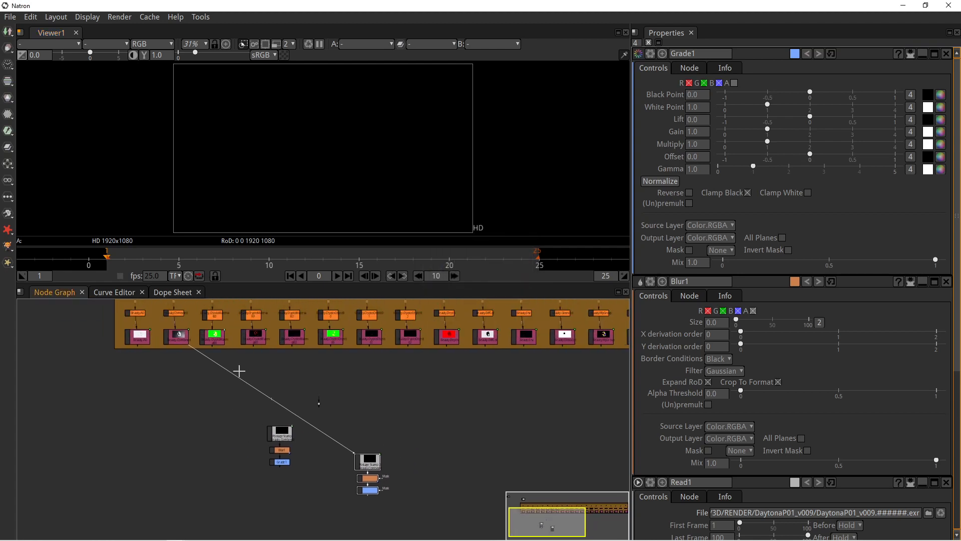
click(437, 439)
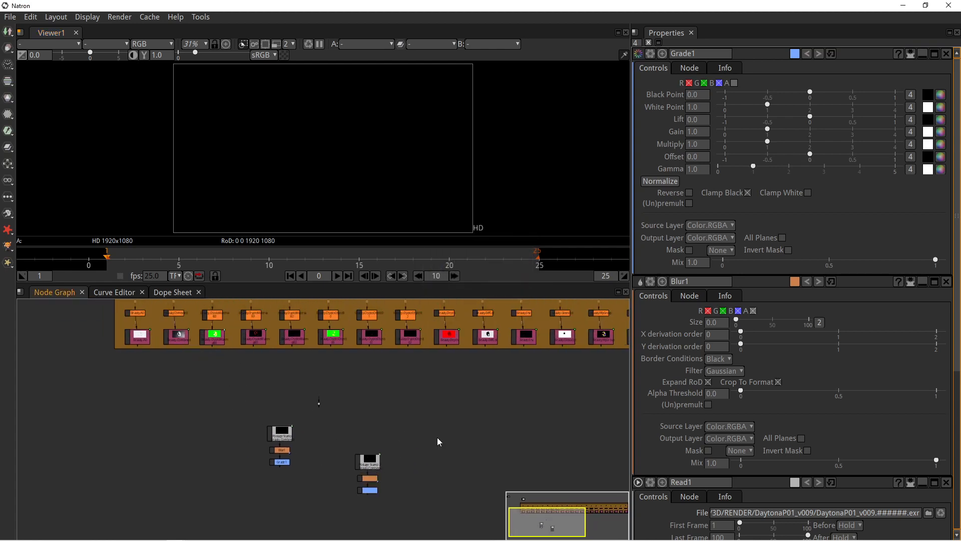
double_click(370, 461)
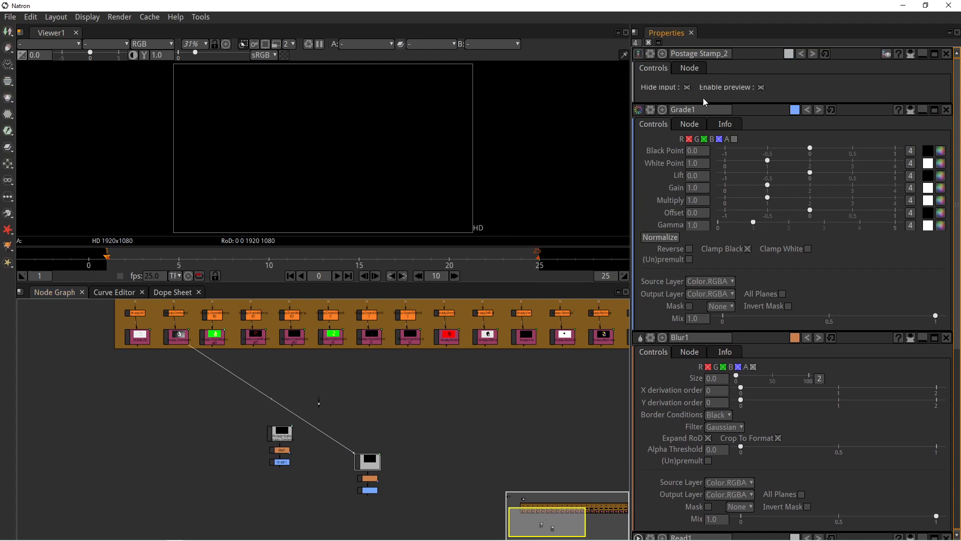
Inspect the node settings of the pasted Postage Stamp, looking at the input name stored in its label.
click(689, 69)
click(751, 123)
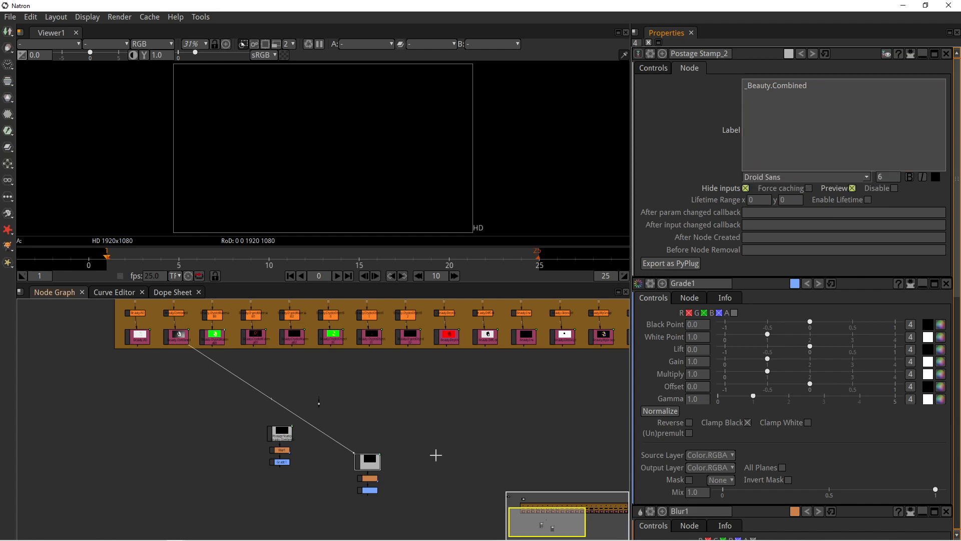
click(422, 473)
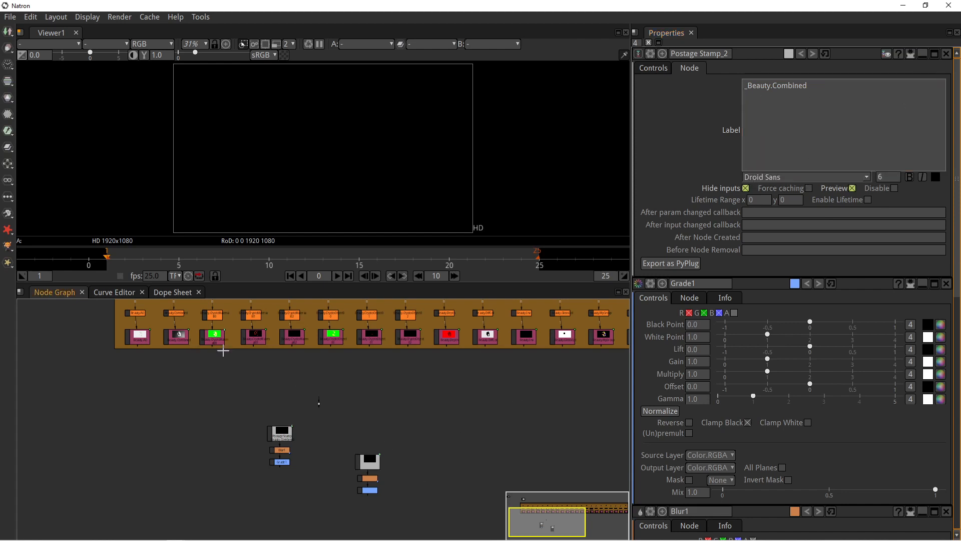
Open the properties of the _Beauty.Combined node and widen the properties area to compare its name with the stored label.
scroll(171, 340, up, 7)
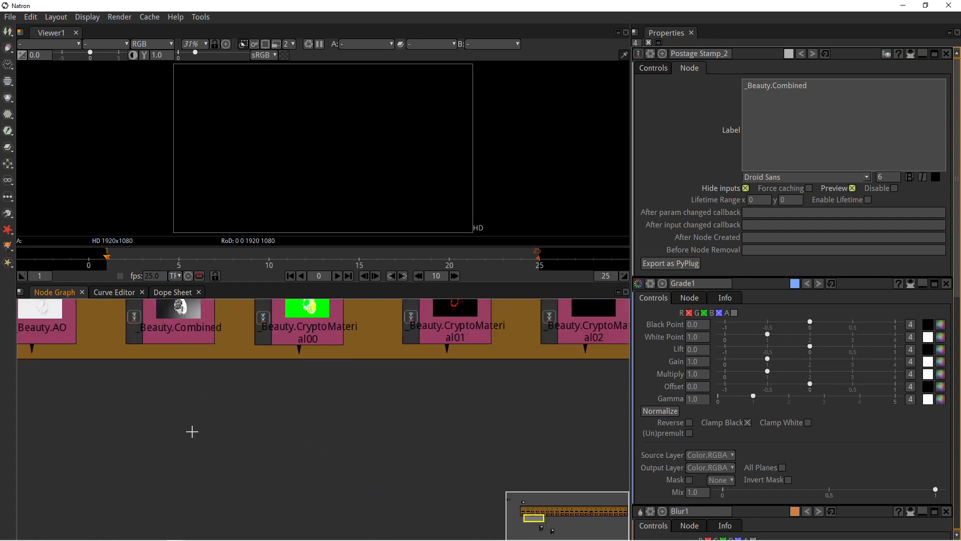
double_click(203, 359)
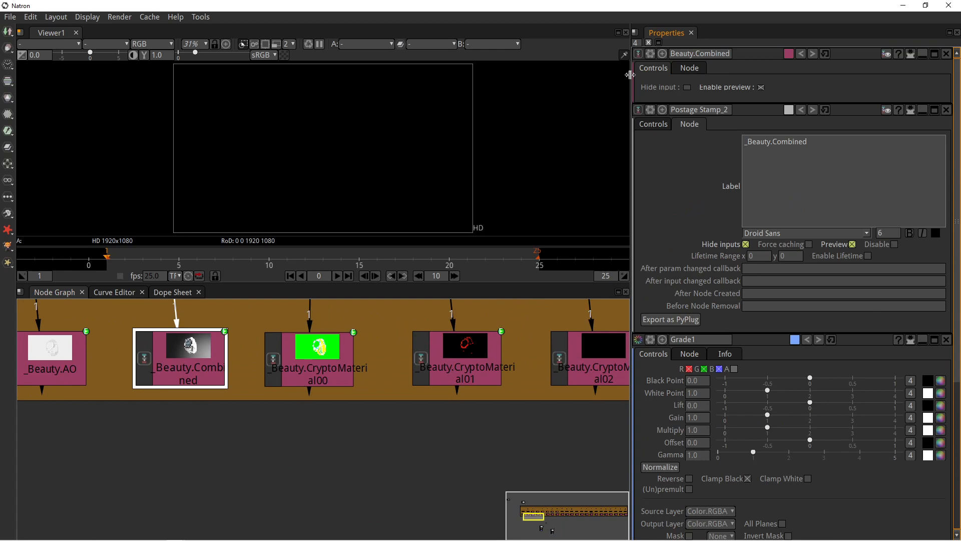
drag(632, 75, 529, 86)
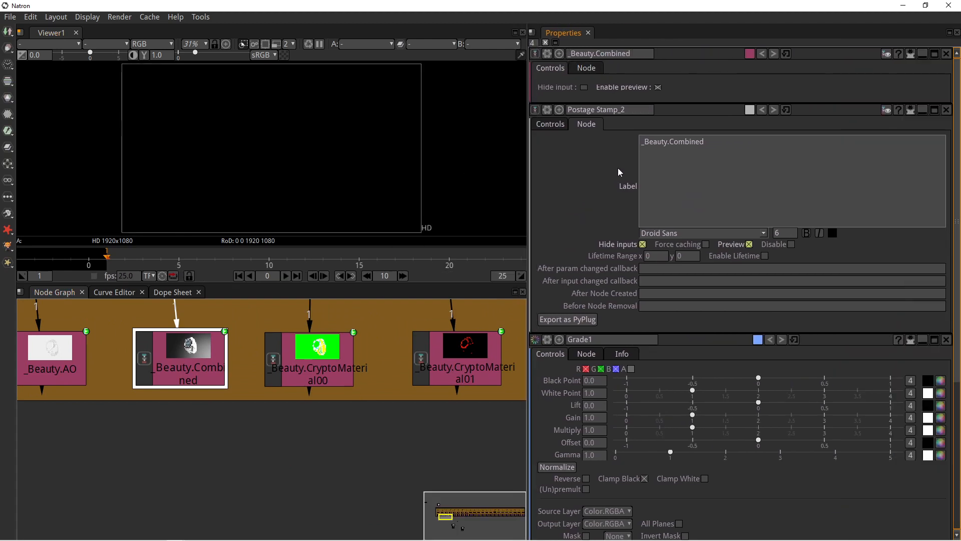
Close all open node properties and add a Blur node in the empty graph area below the layer backdrop.
click(545, 42)
drag(296, 507, 211, 418)
scroll(211, 419, down, 4)
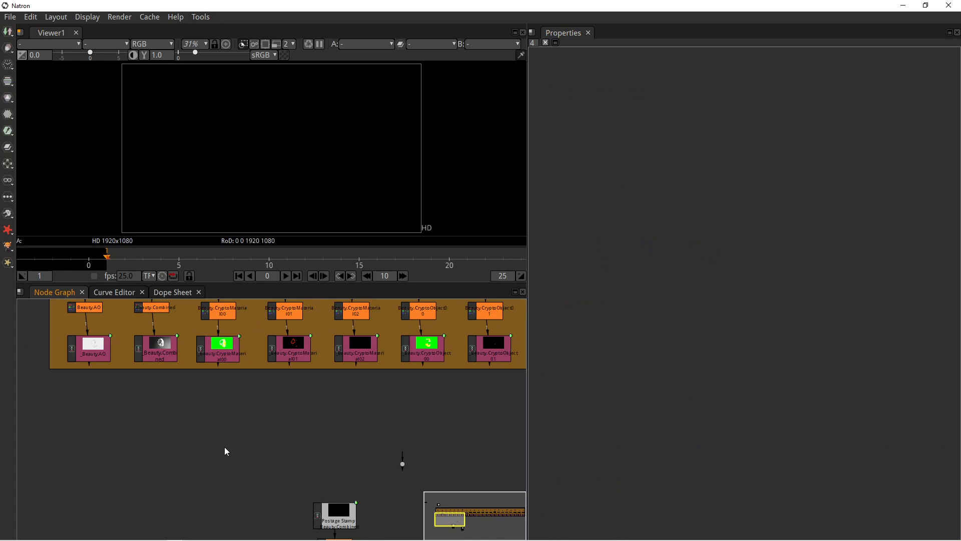
key(b)
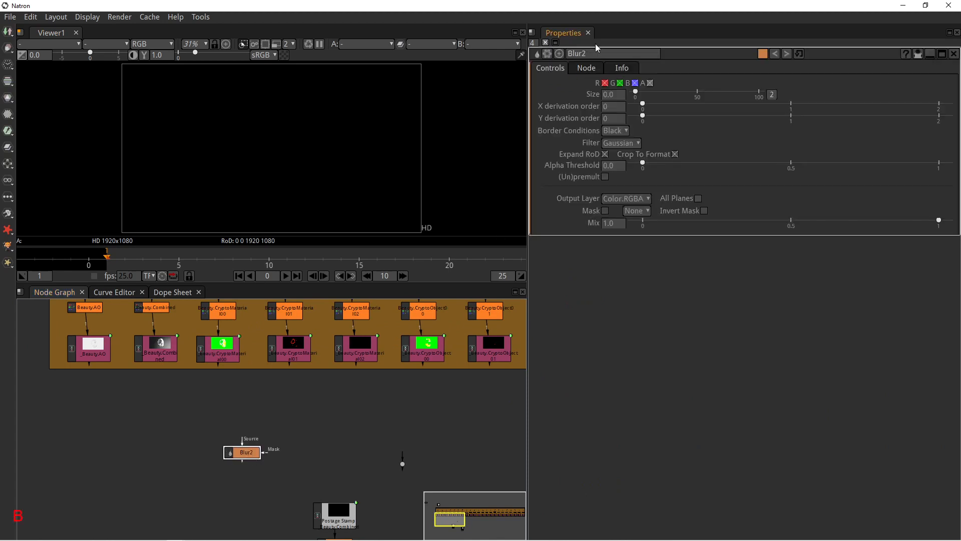
Rename the new Blur node as _Blur2 by adding an underscore prefix.
click(569, 54)
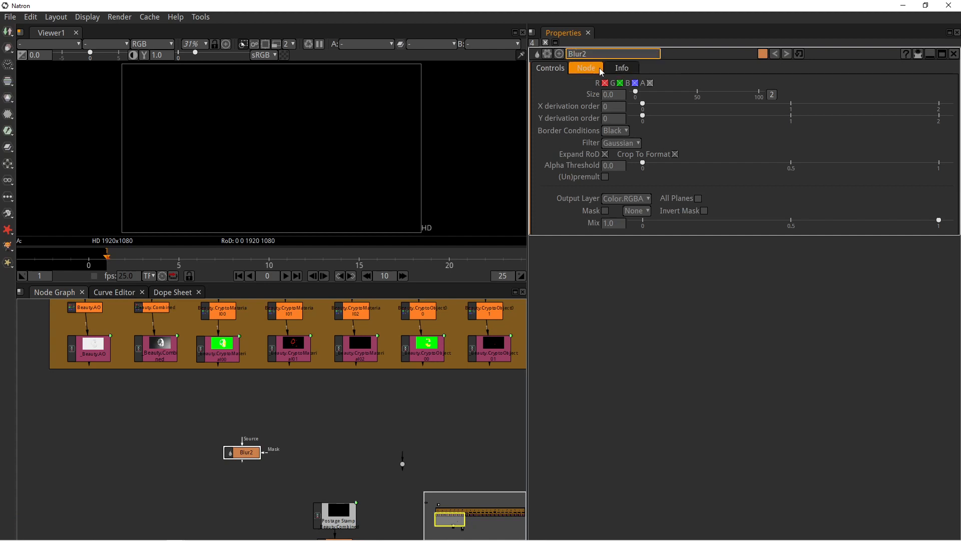
text(_)
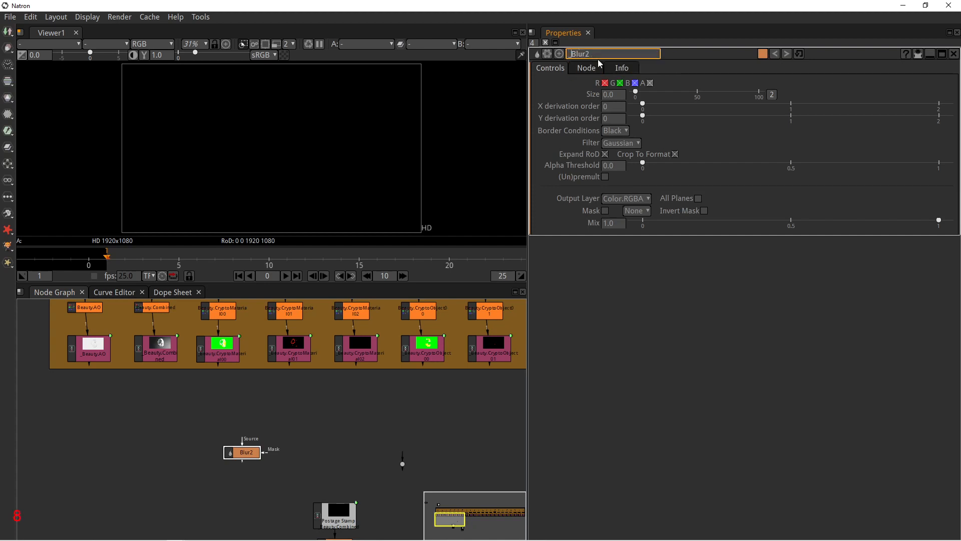
click(456, 416)
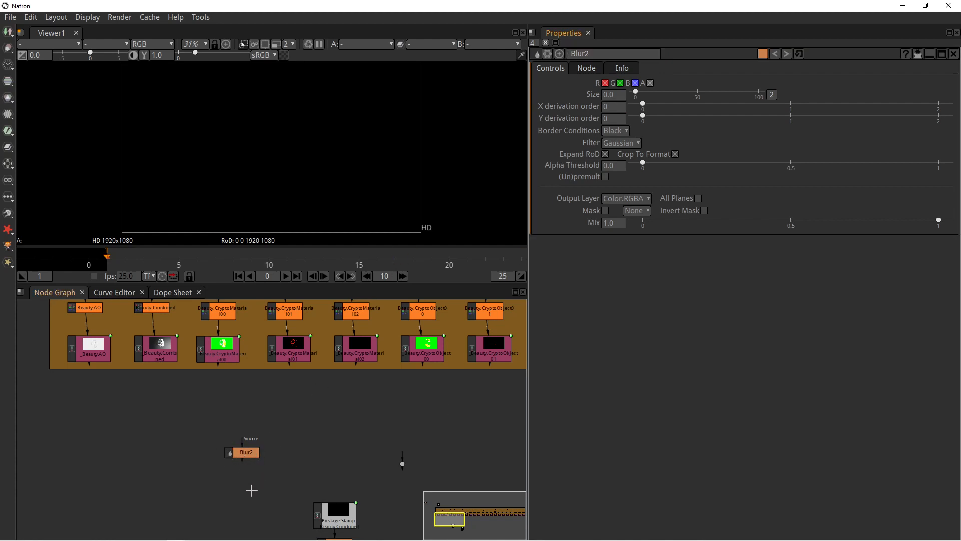
click(248, 456)
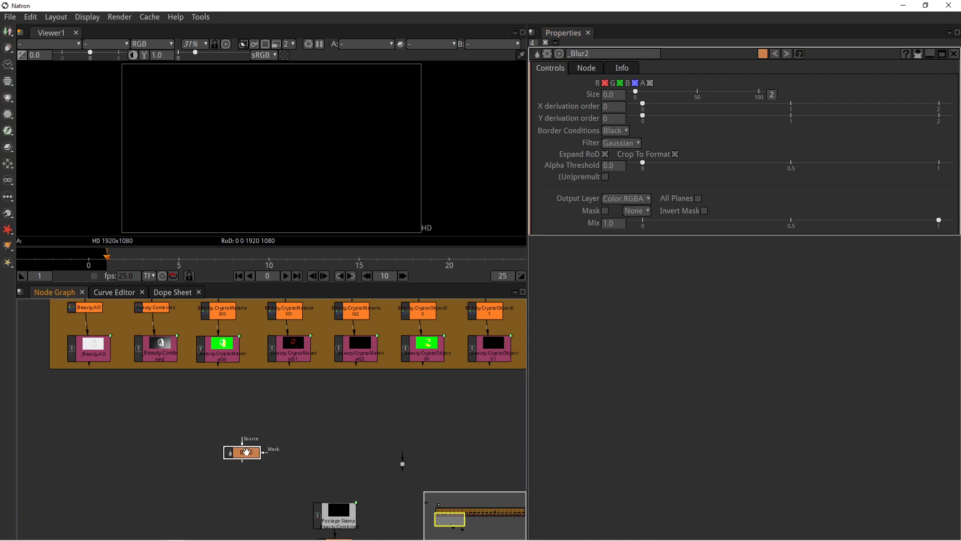
key(n)
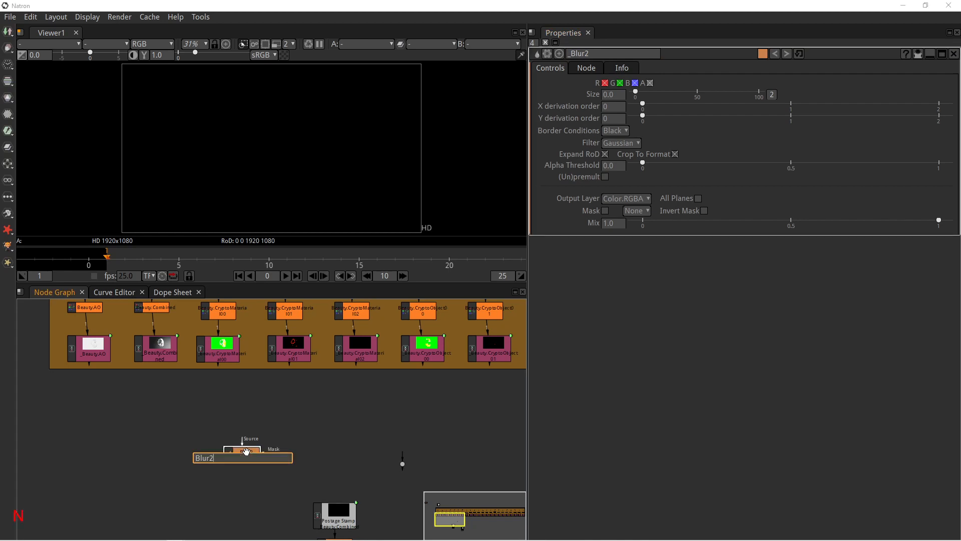
key(Left)
text(_)
key(Return)
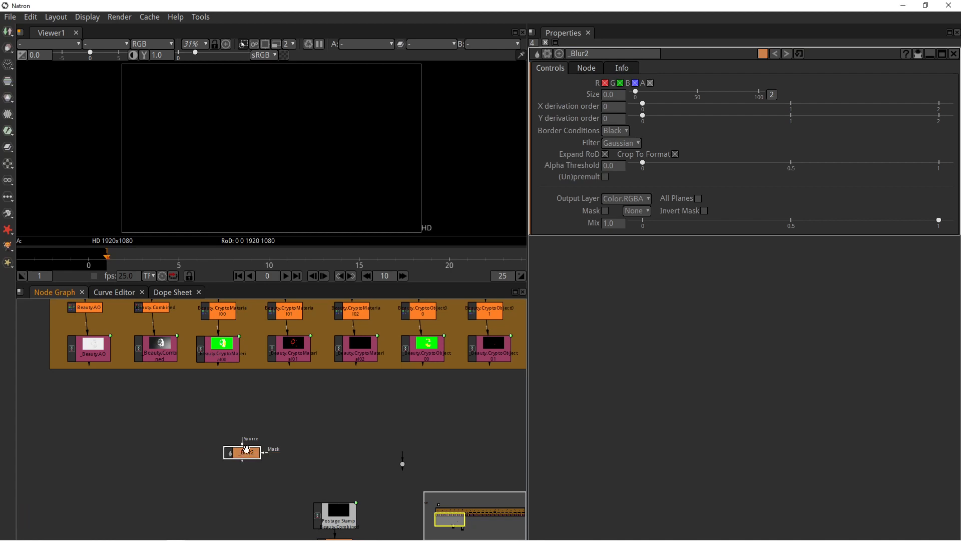
Reconnect the original Postage Stamp node to _Blur2, storing the input name and hiding the input.
drag(285, 489, 251, 442)
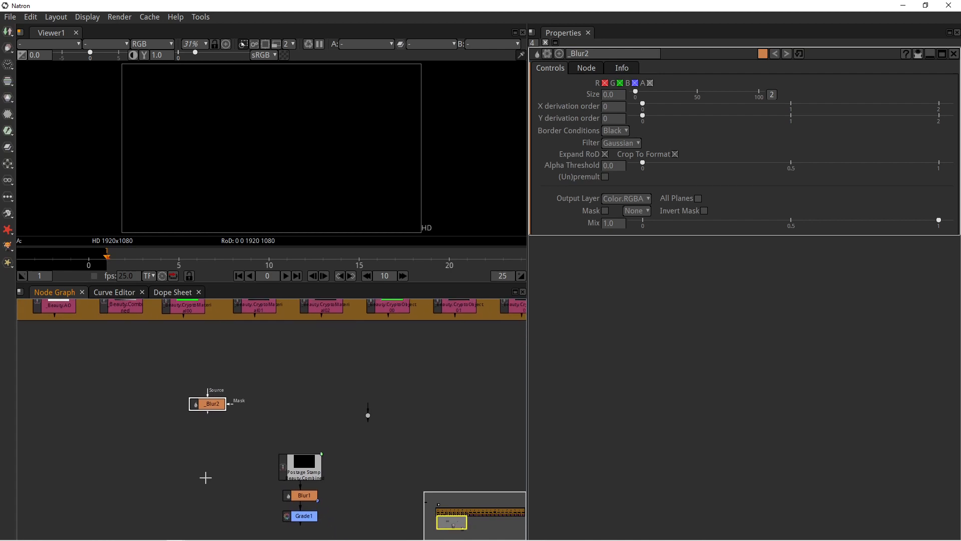
click(349, 464)
click(306, 466)
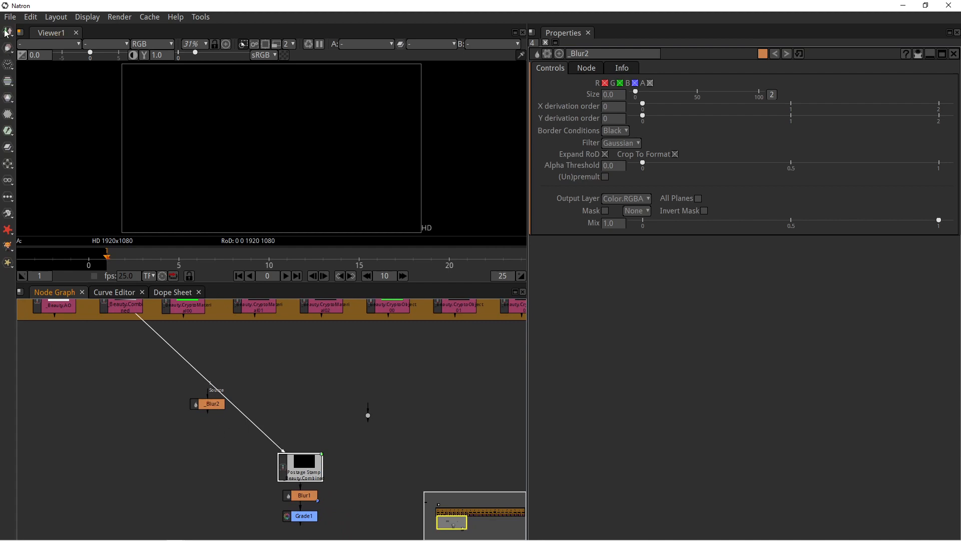
click(30, 16)
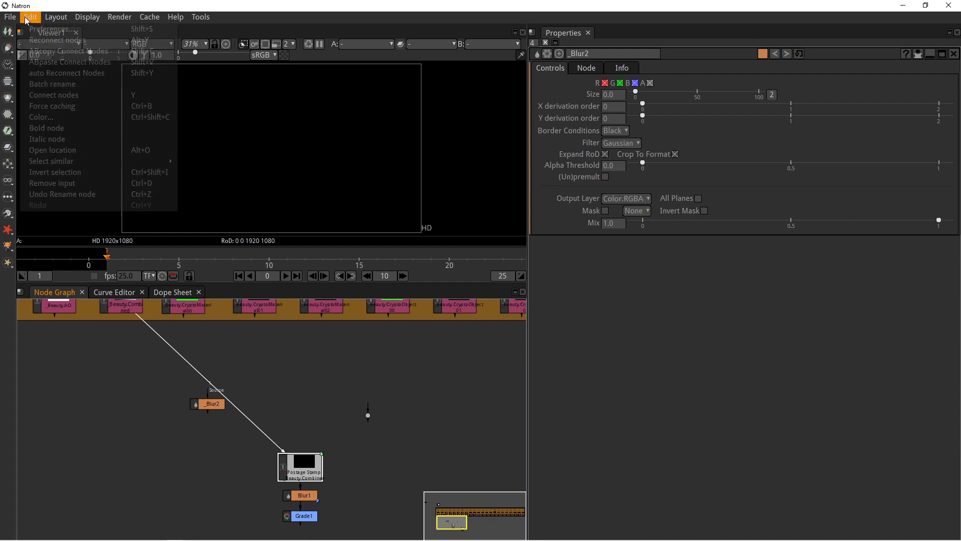
click(78, 42)
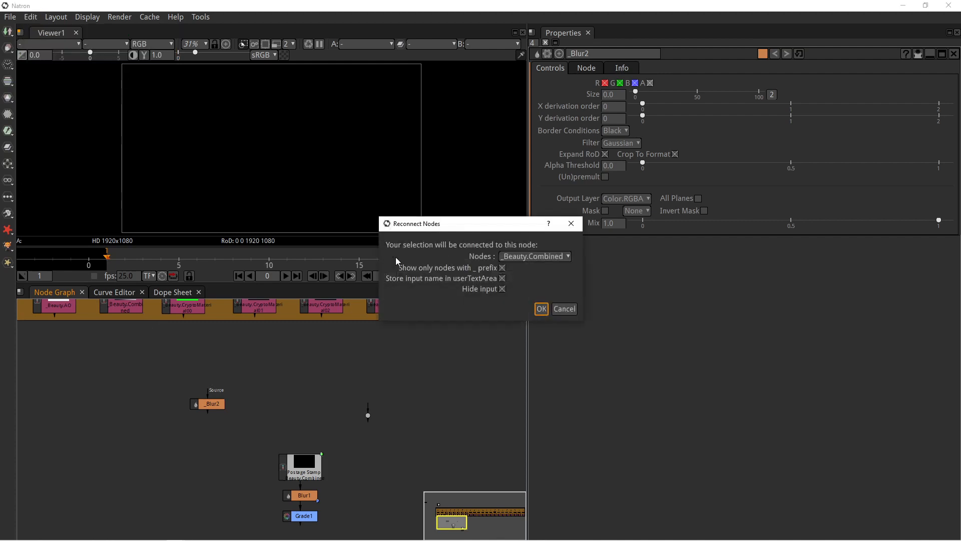
click(524, 256)
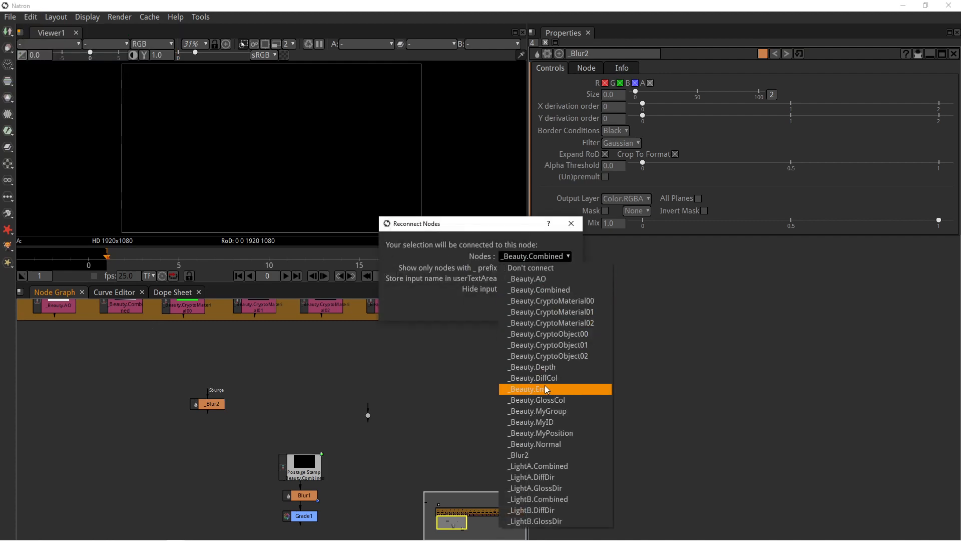
click(520, 454)
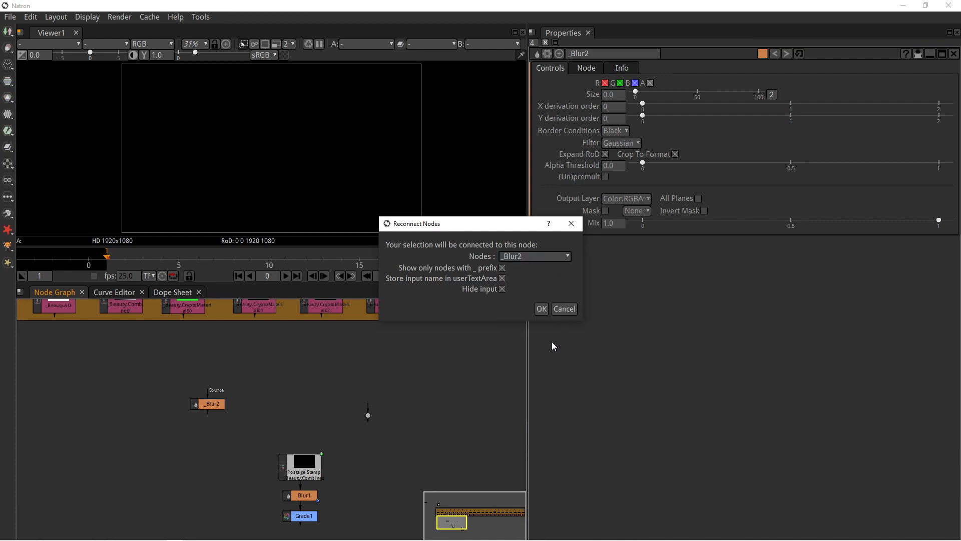
click(541, 309)
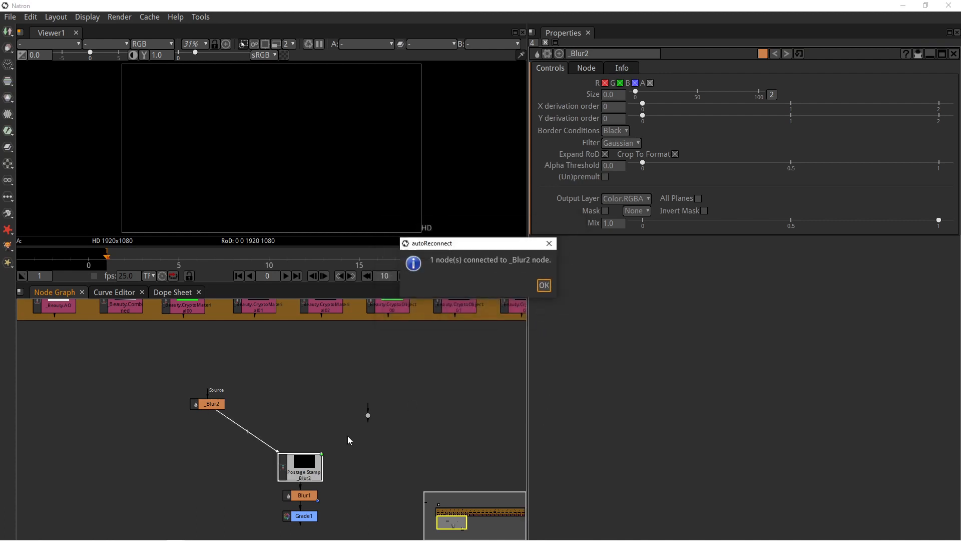
click(544, 286)
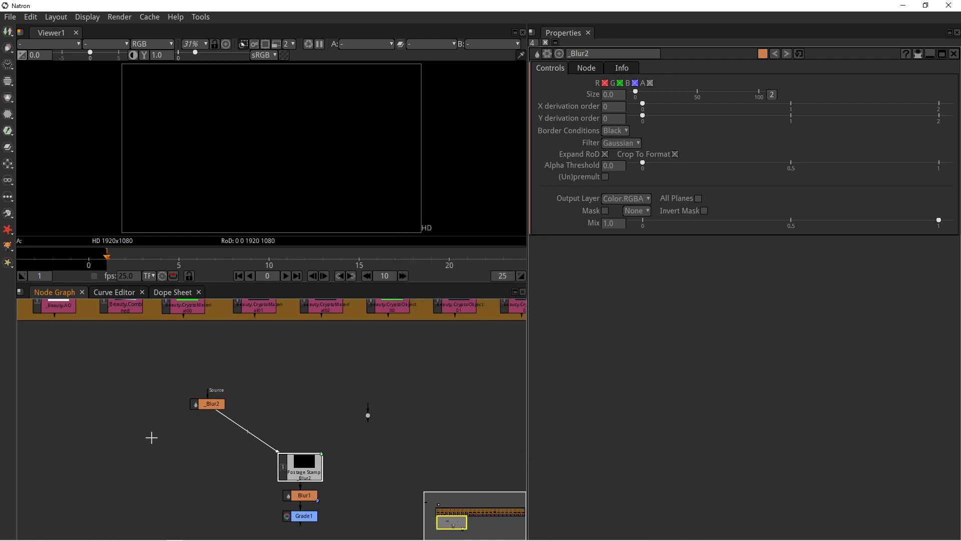
key(ctrl+z)
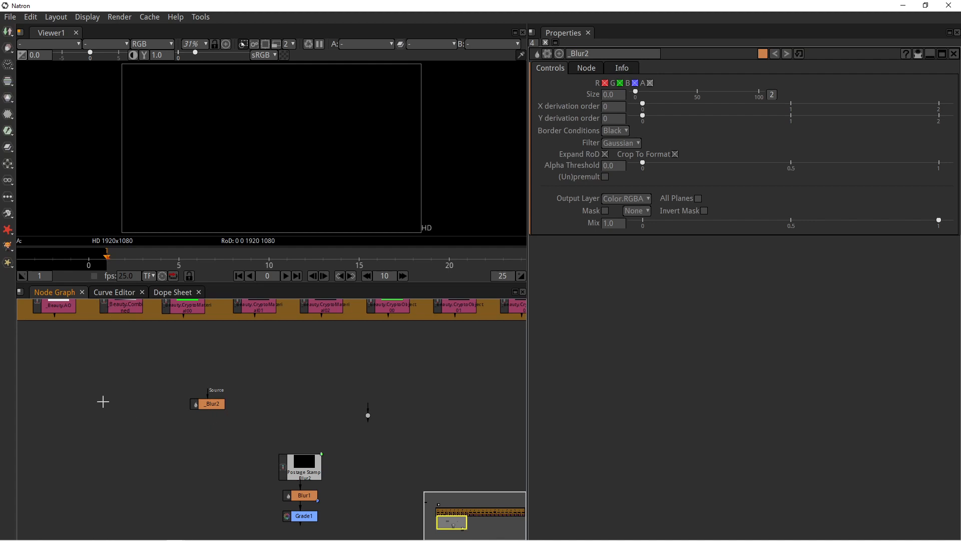
Turn off the underscore-prefix filter in the Reconnect Nodes options for the Postage Stamp and apply with Don't connect.
click(302, 468)
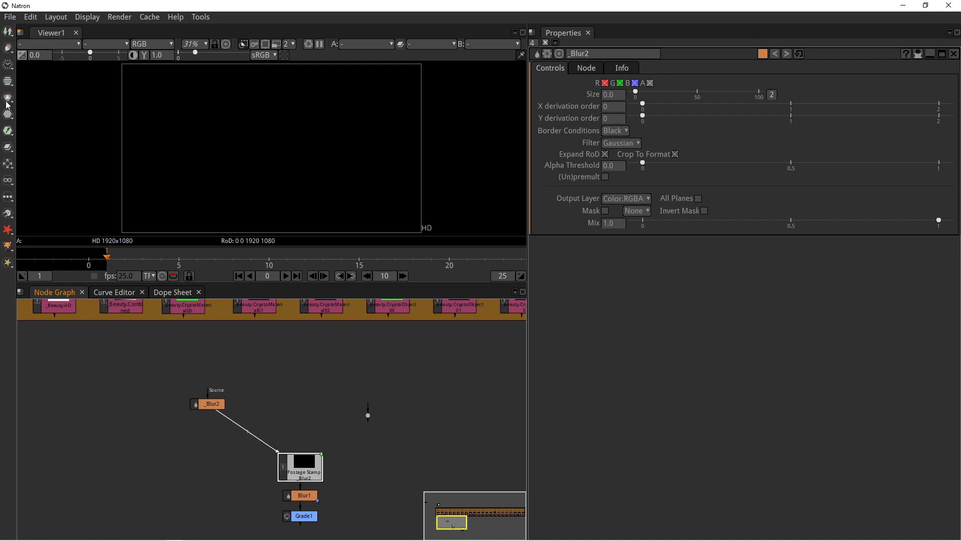
click(31, 17)
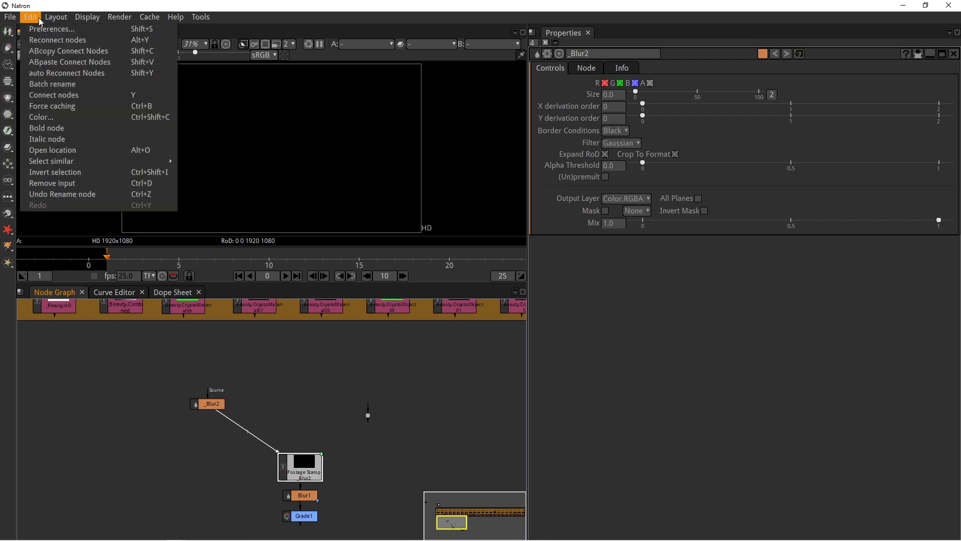
click(58, 42)
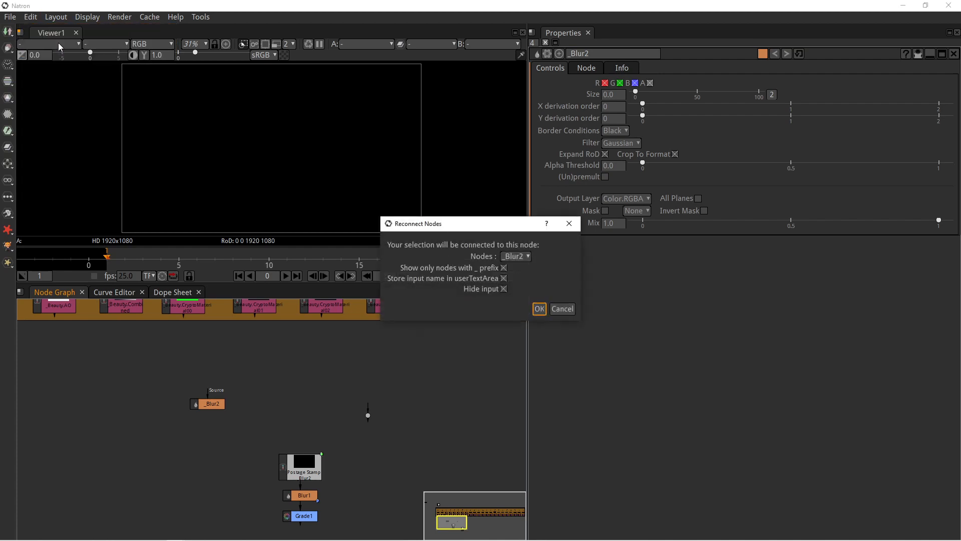
click(505, 269)
click(527, 256)
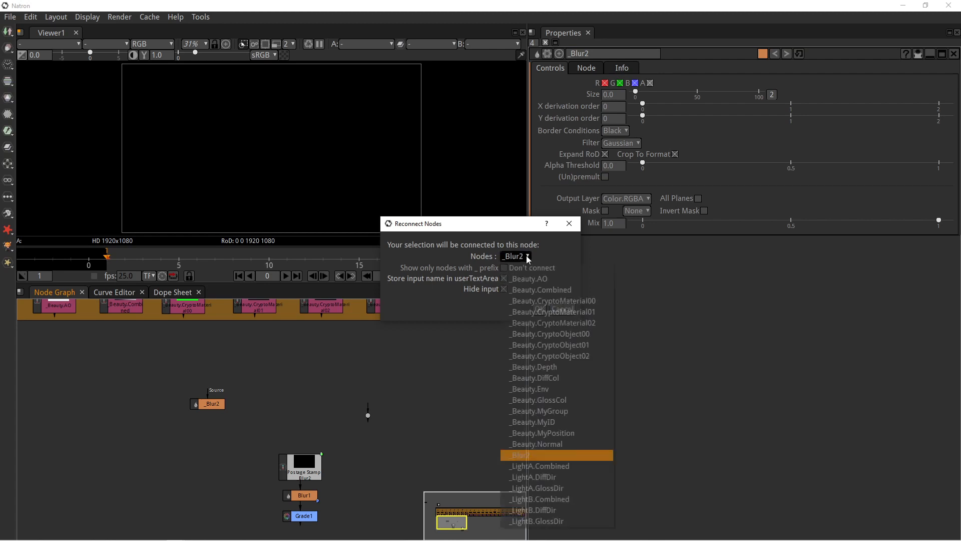
click(529, 269)
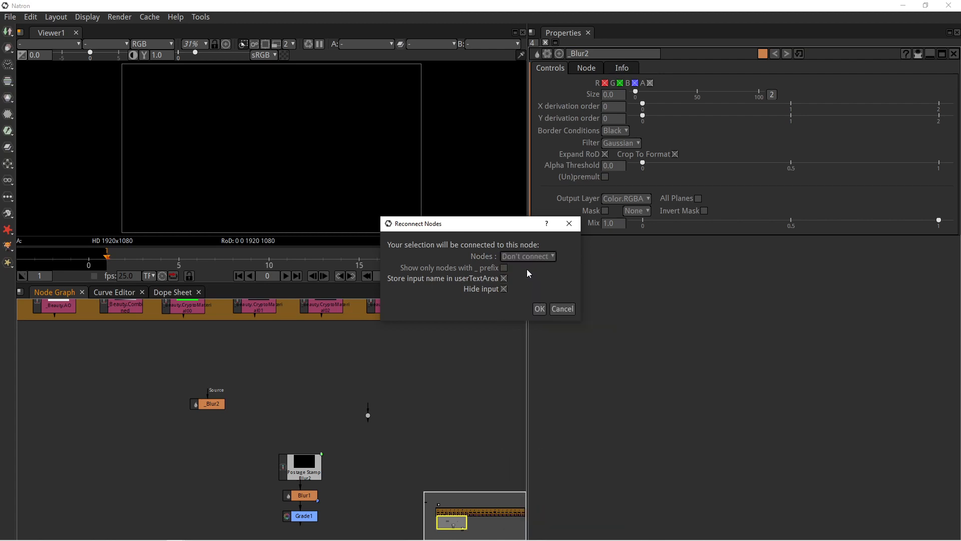
click(539, 309)
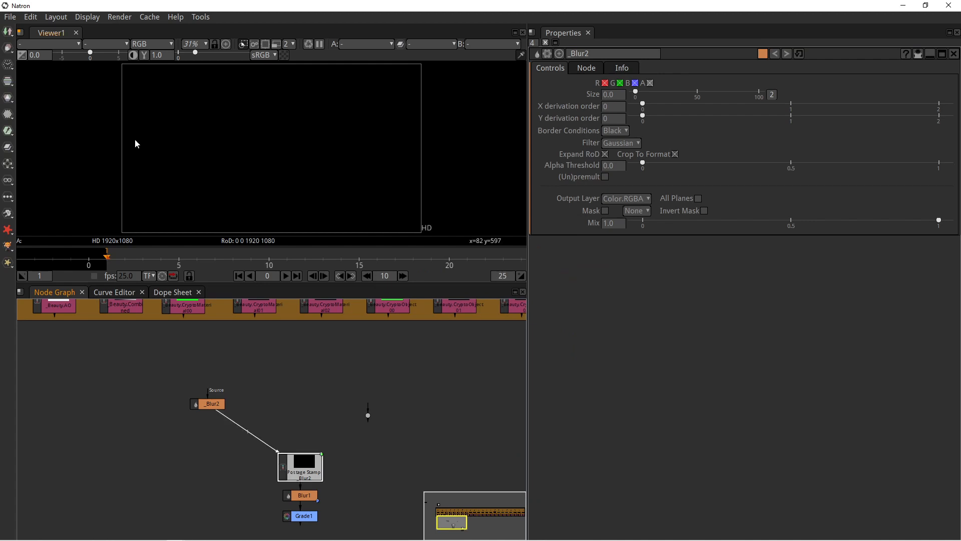
Reconnect the Postage Stamp node to Dot16, chosen from the unfiltered node list.
click(23, 18)
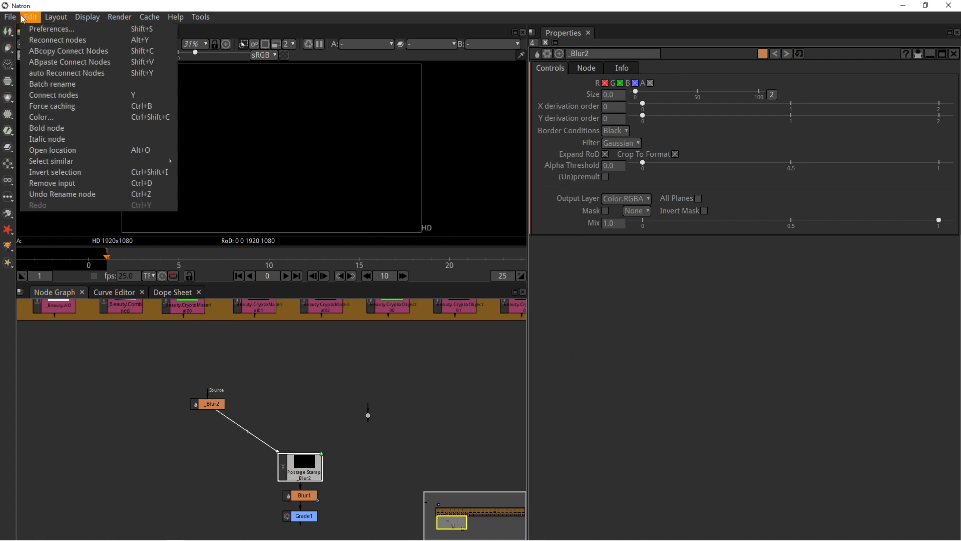
click(53, 42)
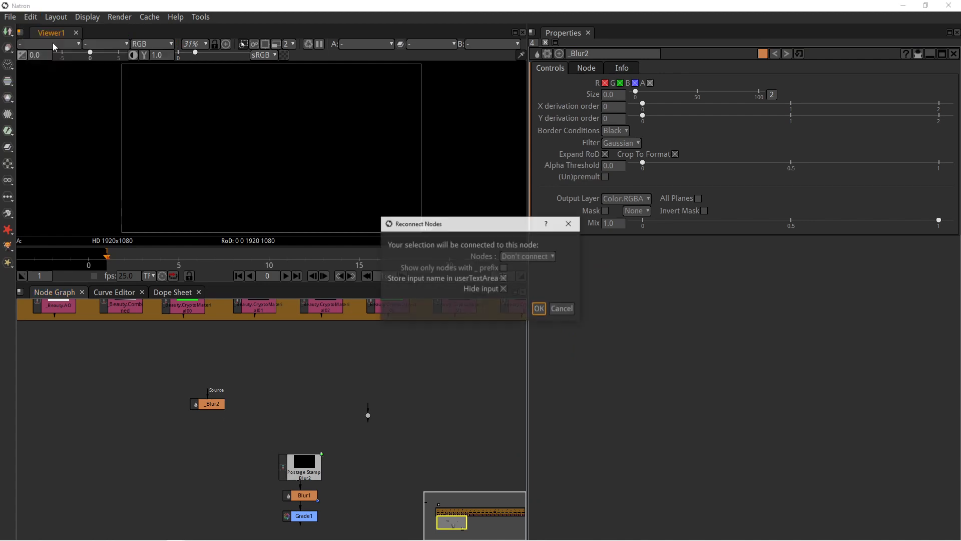
click(519, 256)
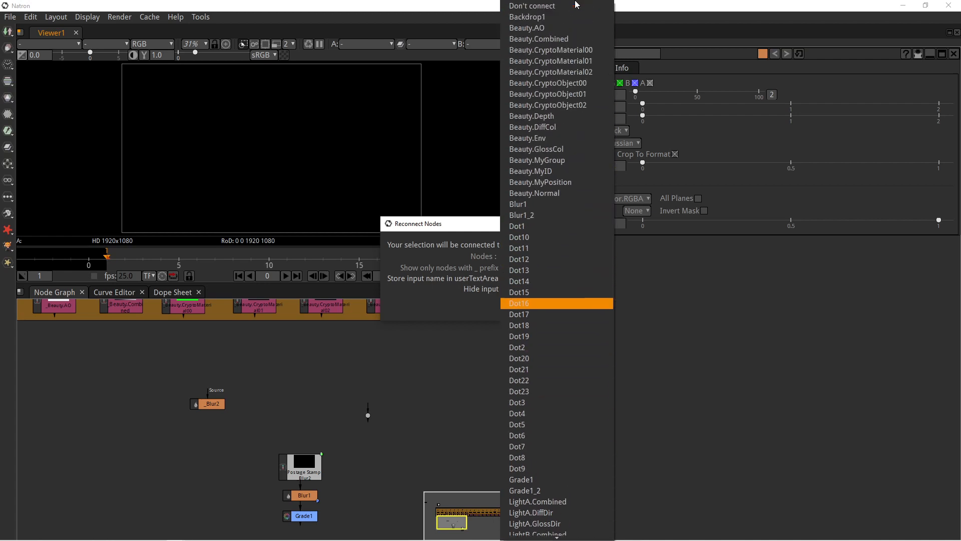
key(Return)
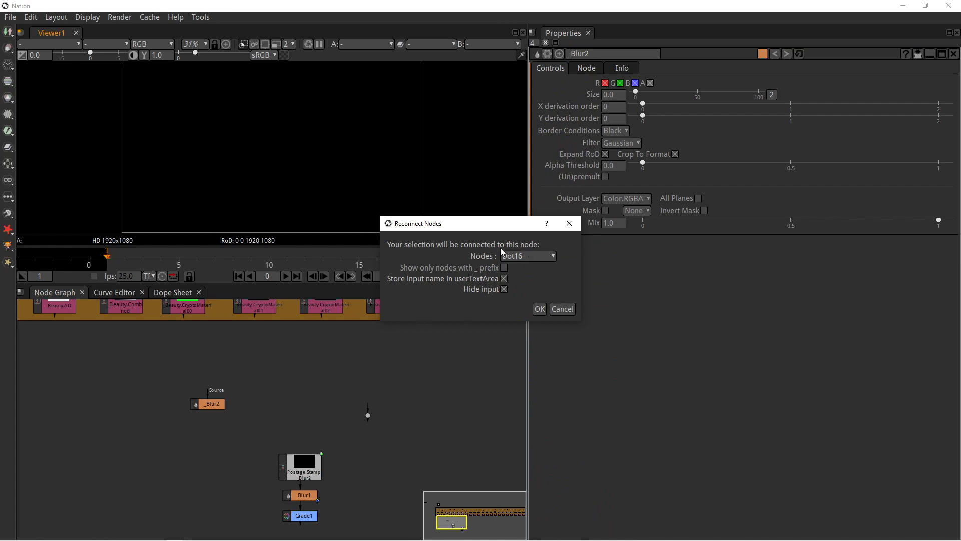
click(539, 308)
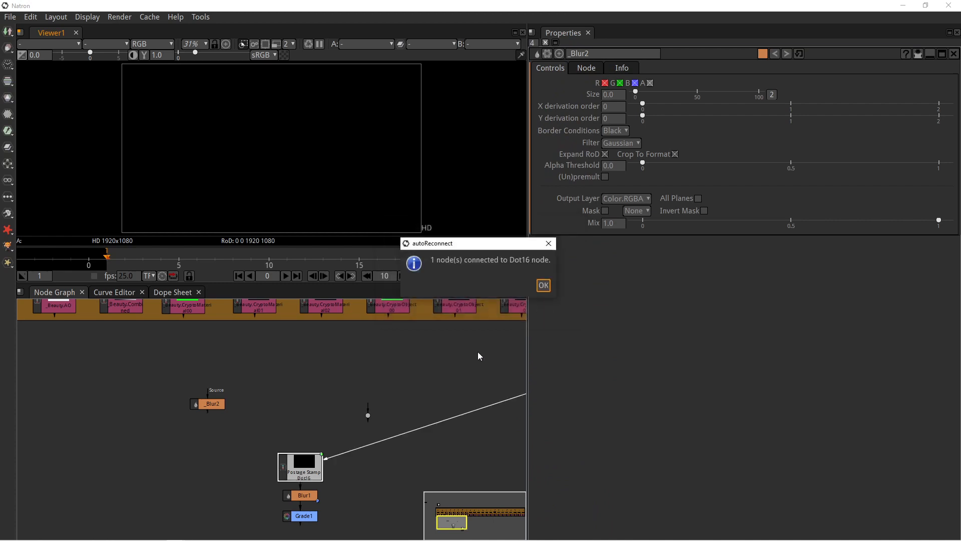
click(543, 285)
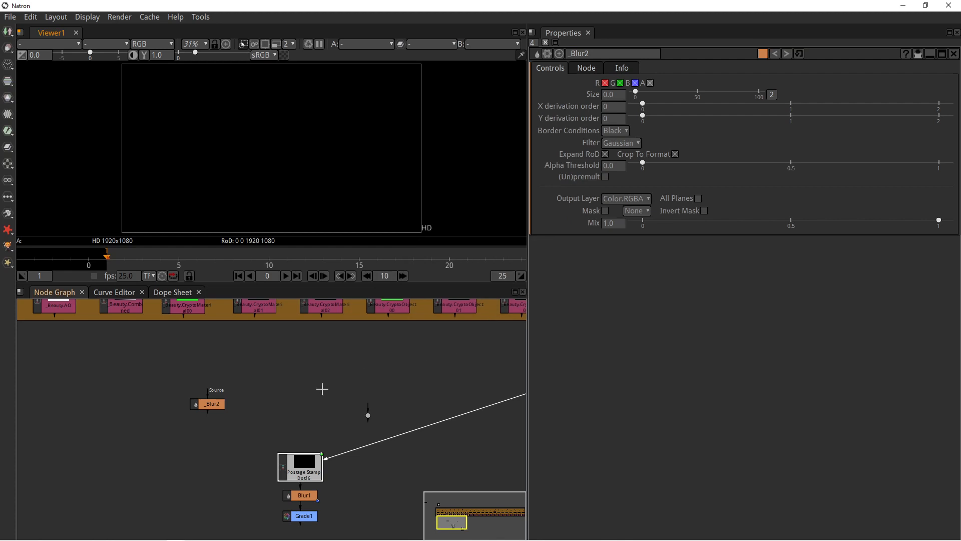